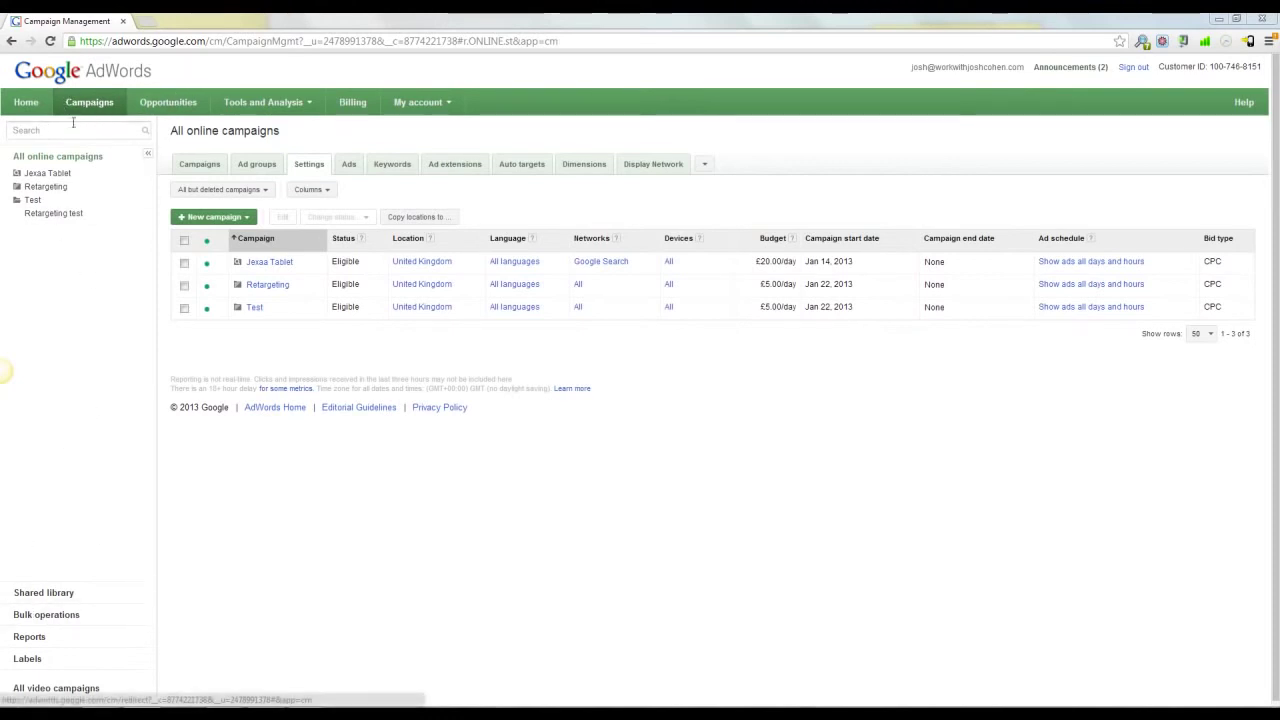
Step: Start a new remarketing list in the shared audiences, defined by site visitors whose URL contains jexaa.co.uk
{"action": "left_click", "coordinate": [43, 593]}
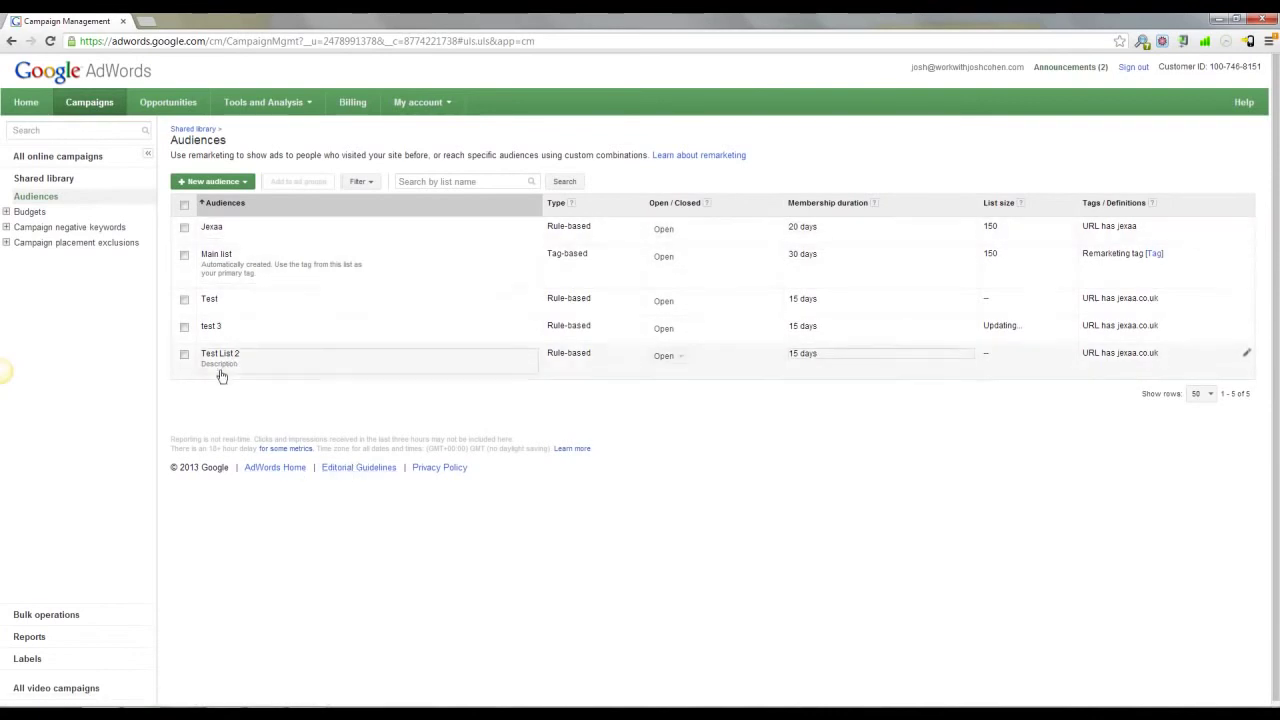
{"action": "left_click", "coordinate": [200, 184]}
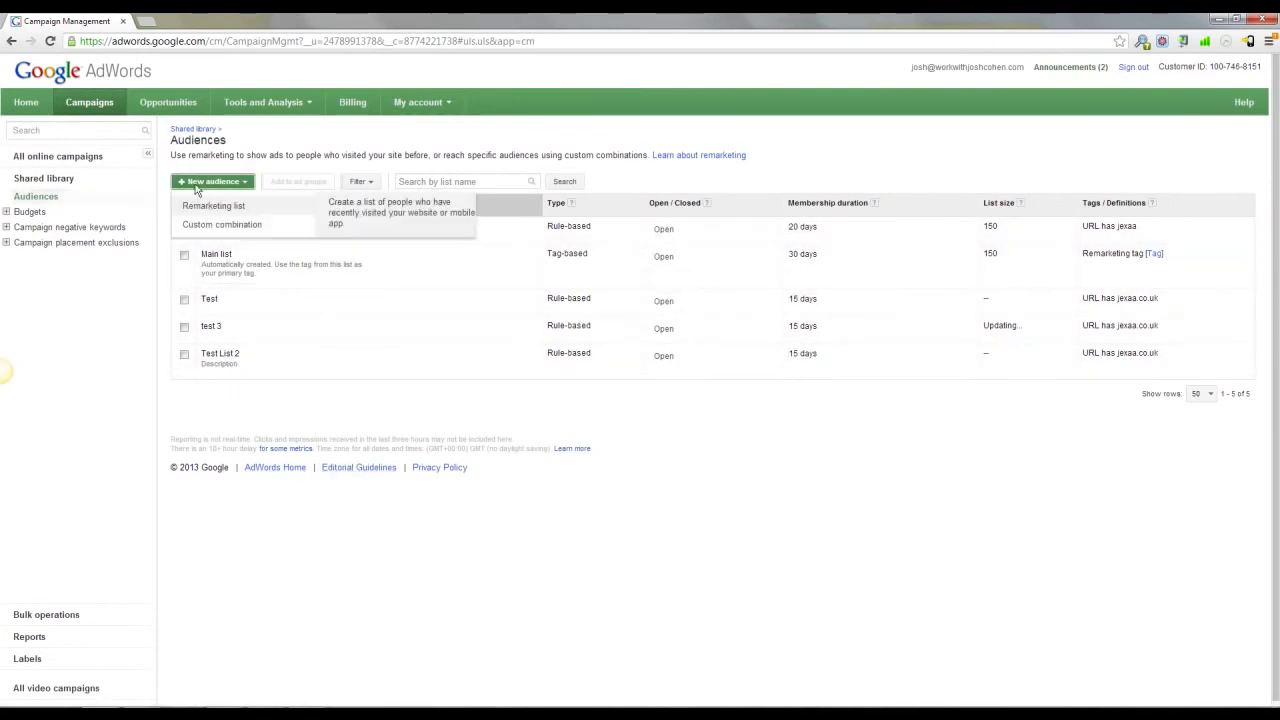
{"action": "left_click", "coordinate": [212, 206]}
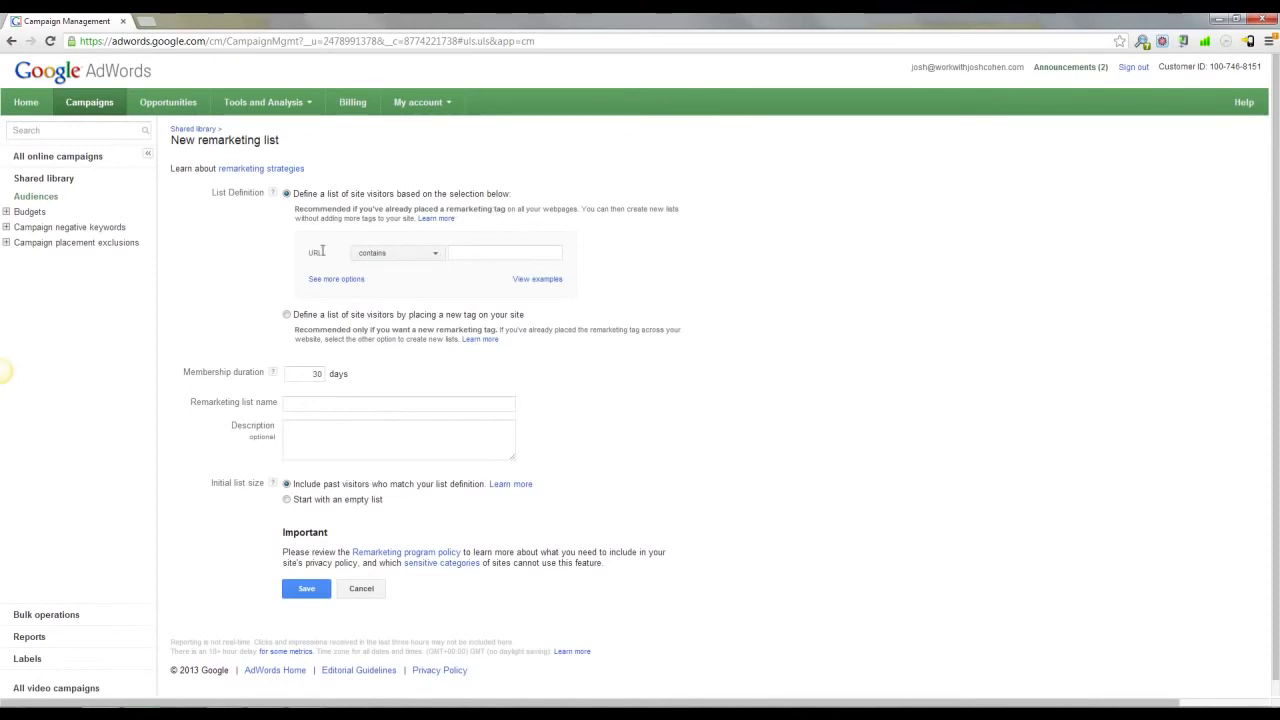
{"action": "left_click", "coordinate": [475, 253]}
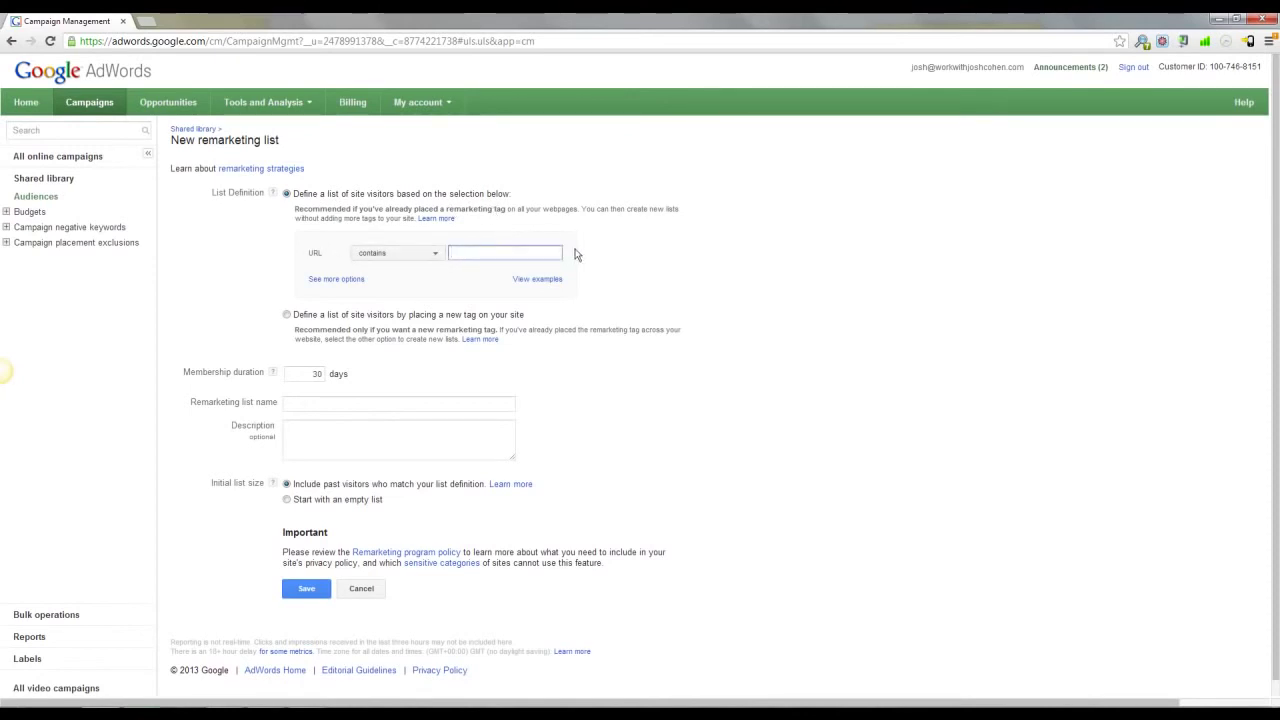
{"action": "type", "text": "jixaa.co.uk"}
{"action": "left_click", "coordinate": [595, 259]}
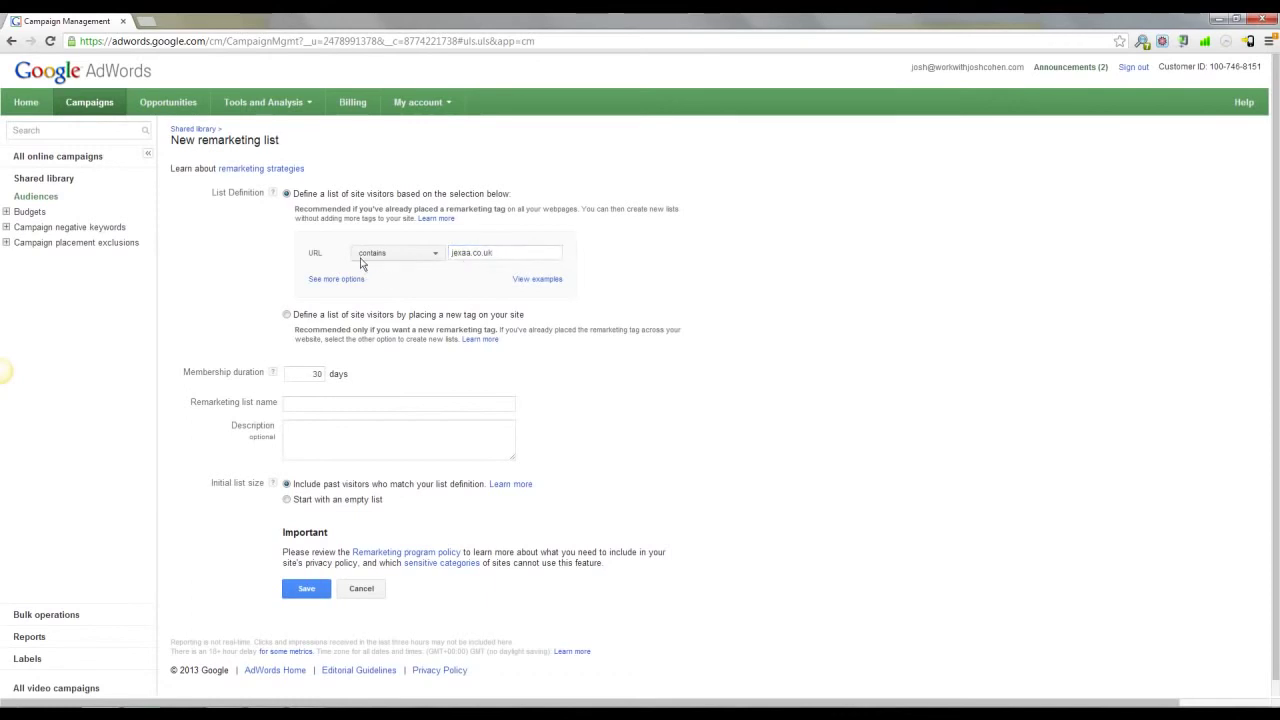
{"action": "triple_click", "coordinate": [476, 253]}
{"action": "left_click", "coordinate": [505, 254]}
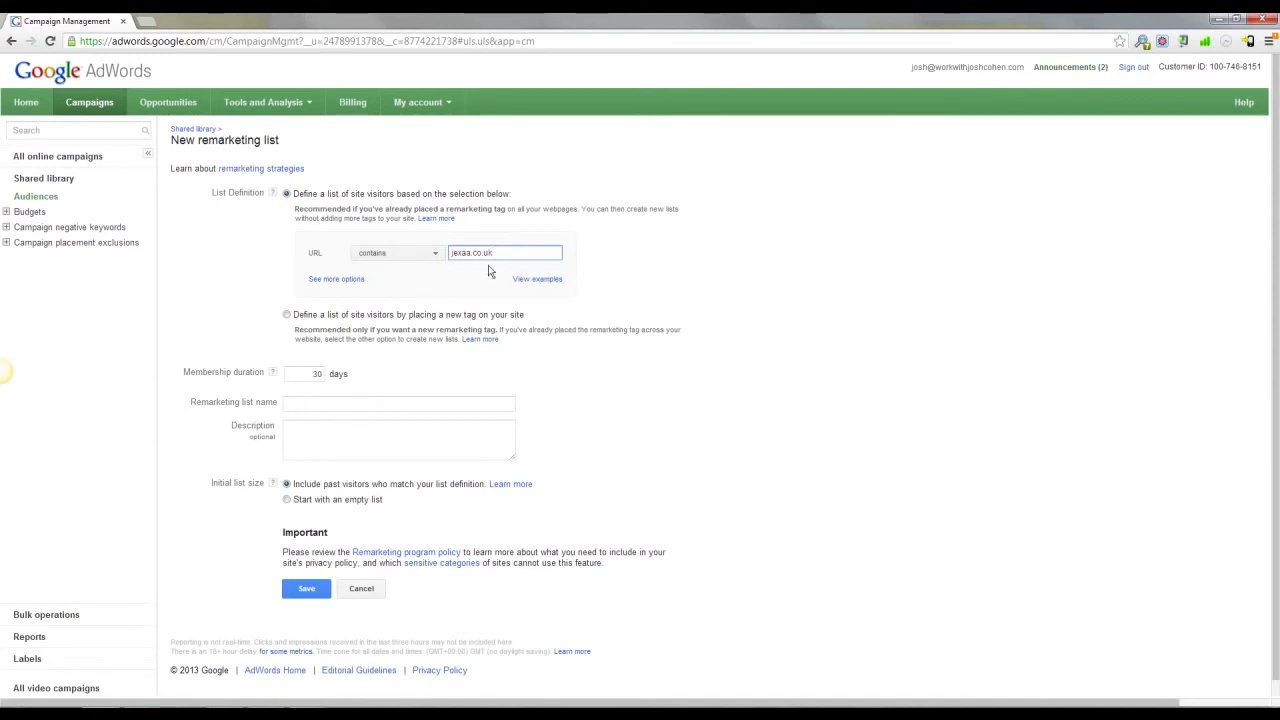
{"action": "left_click", "coordinate": [396, 255]}
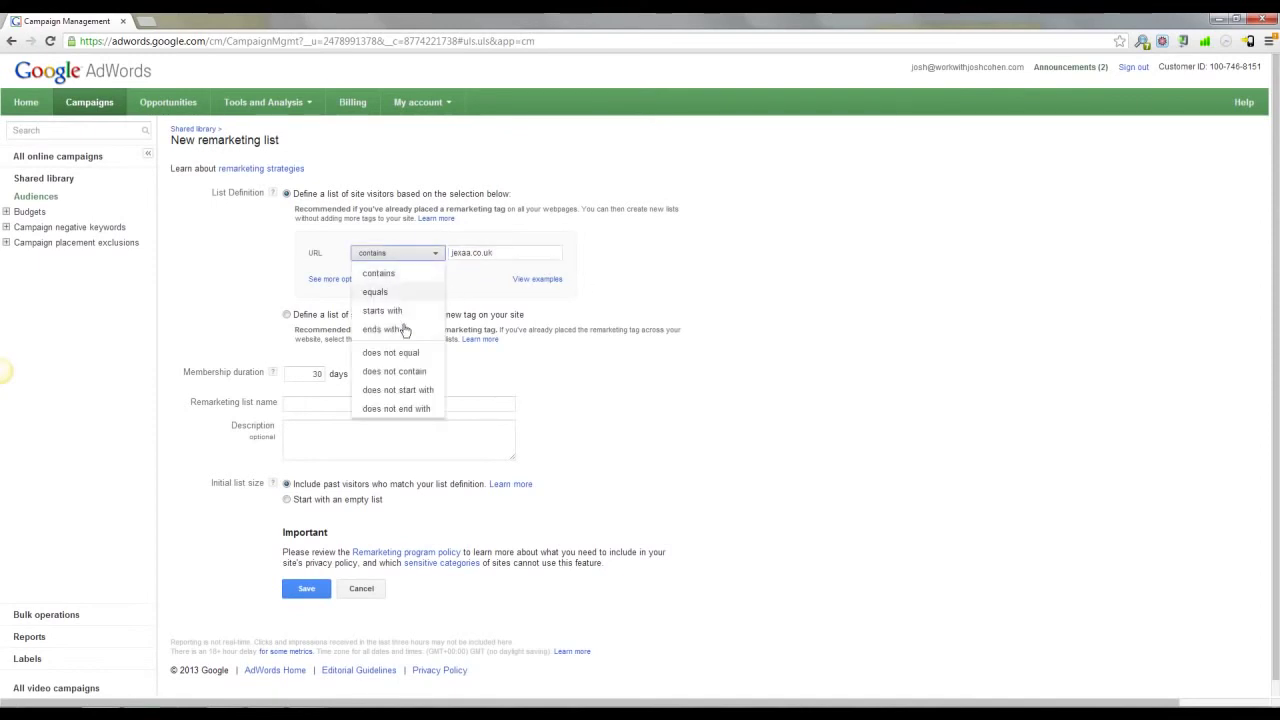
{"action": "left_click", "coordinate": [760, 288]}
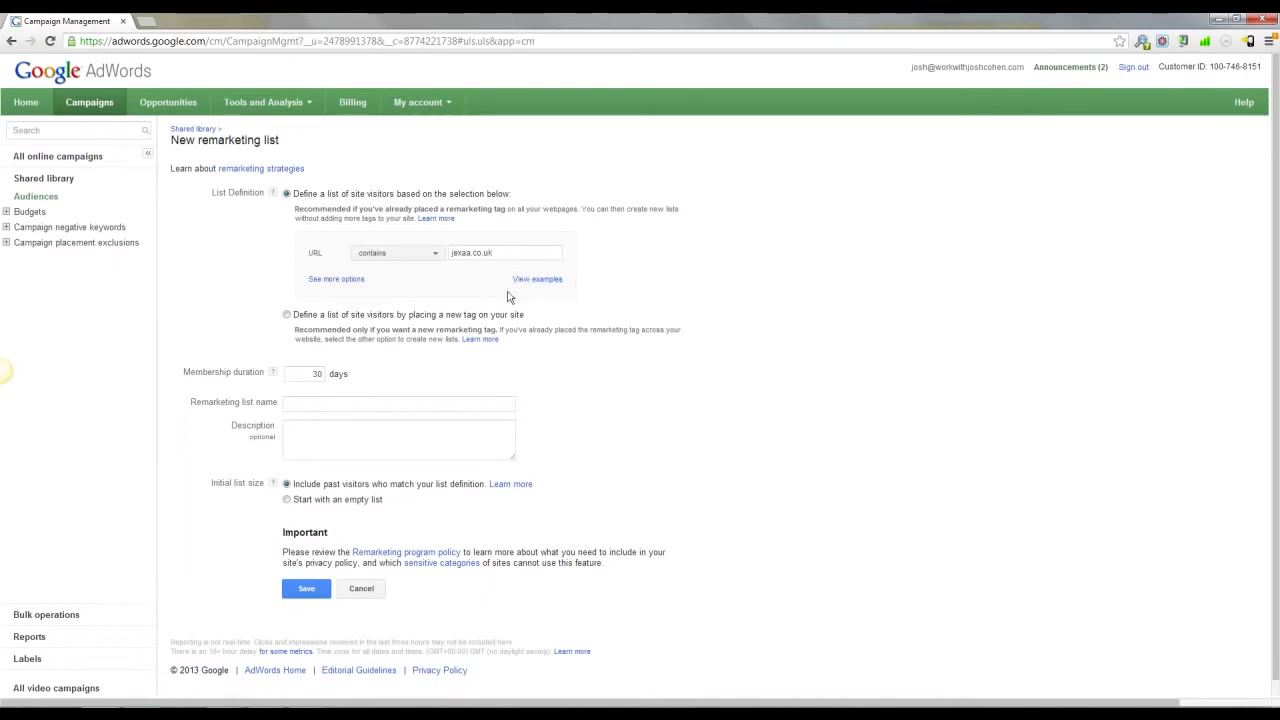
Step: Set the remarketing list's membership duration to 15 days
{"action": "double_click", "coordinate": [311, 374]}
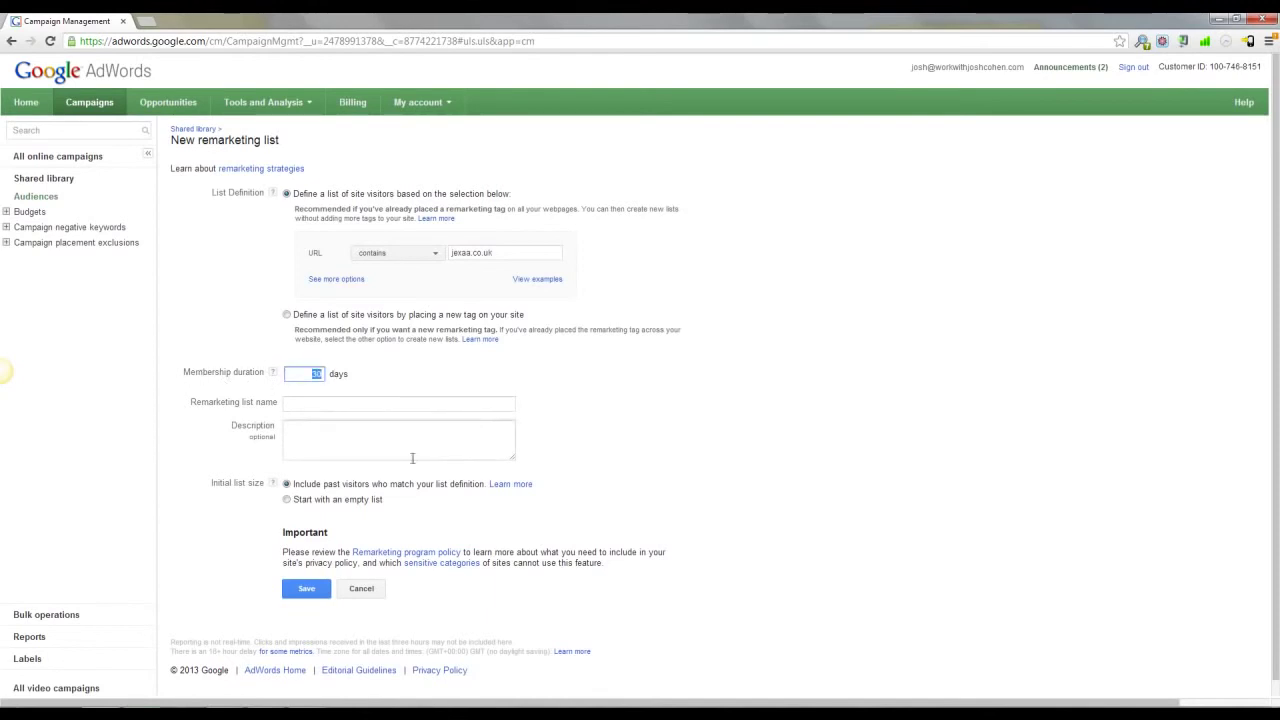
{"action": "type", "text": "15"}
{"action": "left_click", "coordinate": [402, 368]}
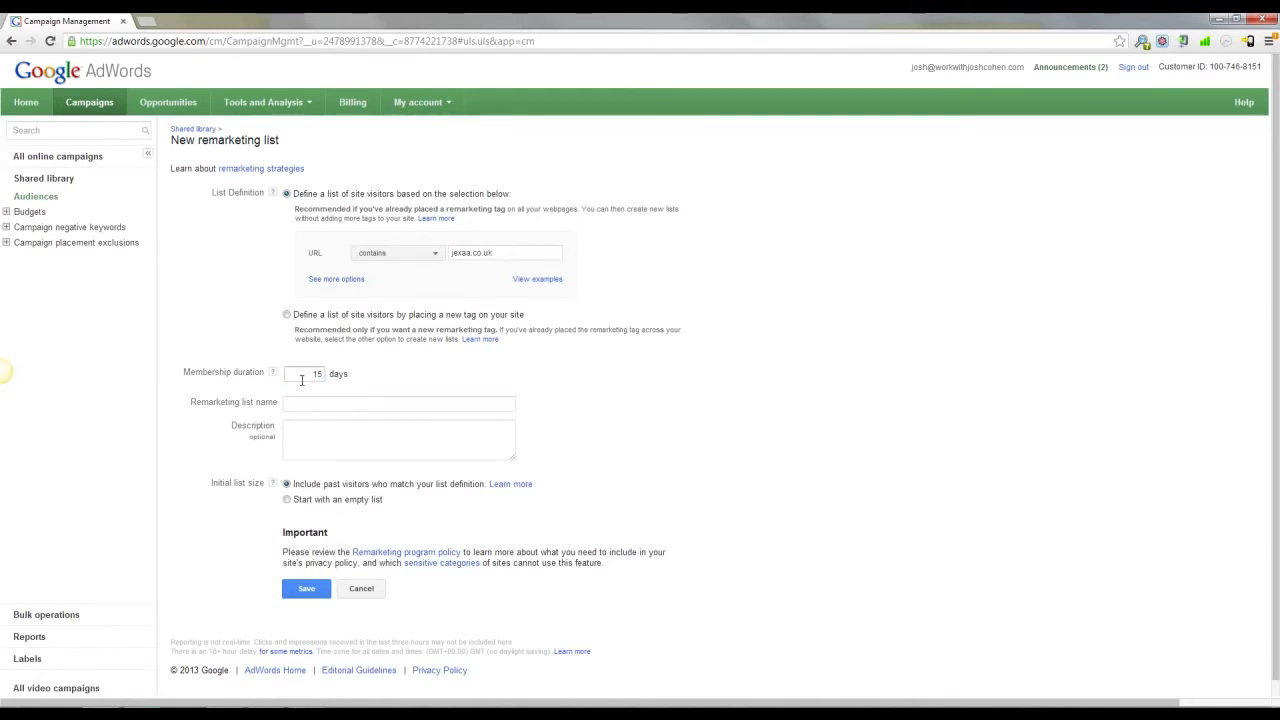
{"action": "left_click_drag", "start_coordinate": [301, 379], "coordinate": [332, 374]}
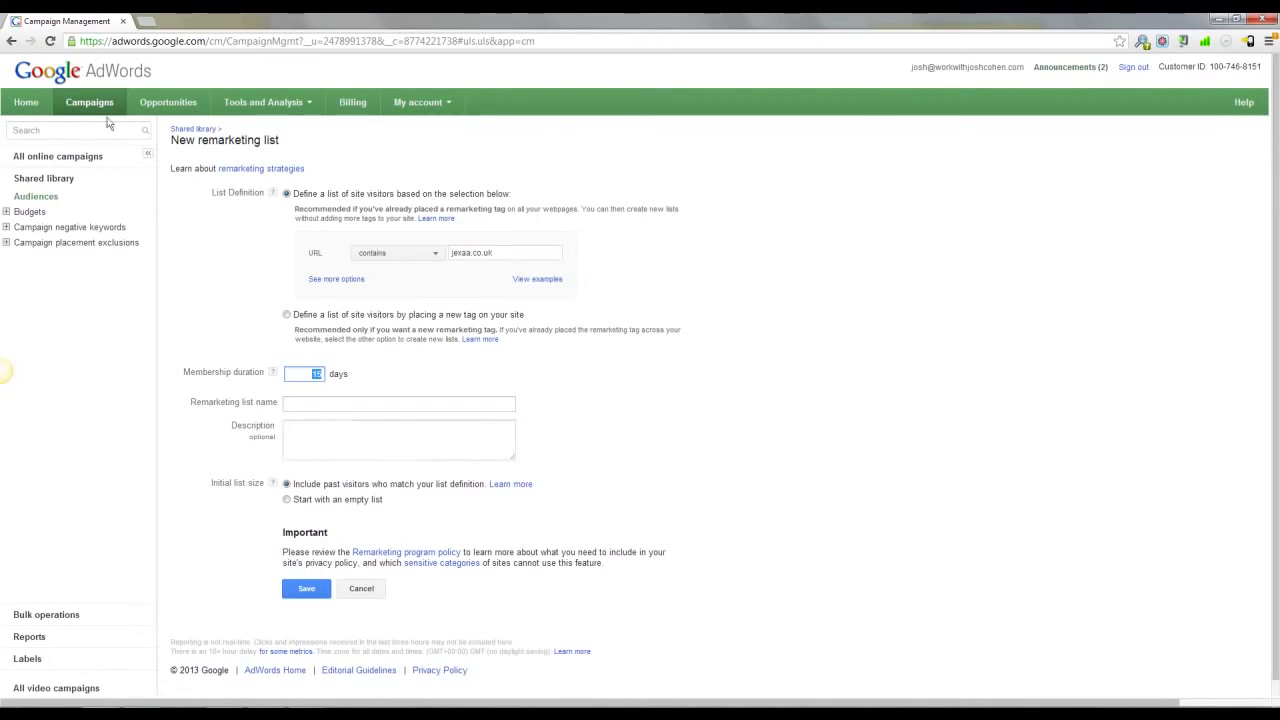
{"action": "key", "text": "Right"}
Step: Name the remarketing list Test 4 and have it start with an empty list, but leave the form without saving
{"action": "left_click", "coordinate": [364, 405]}
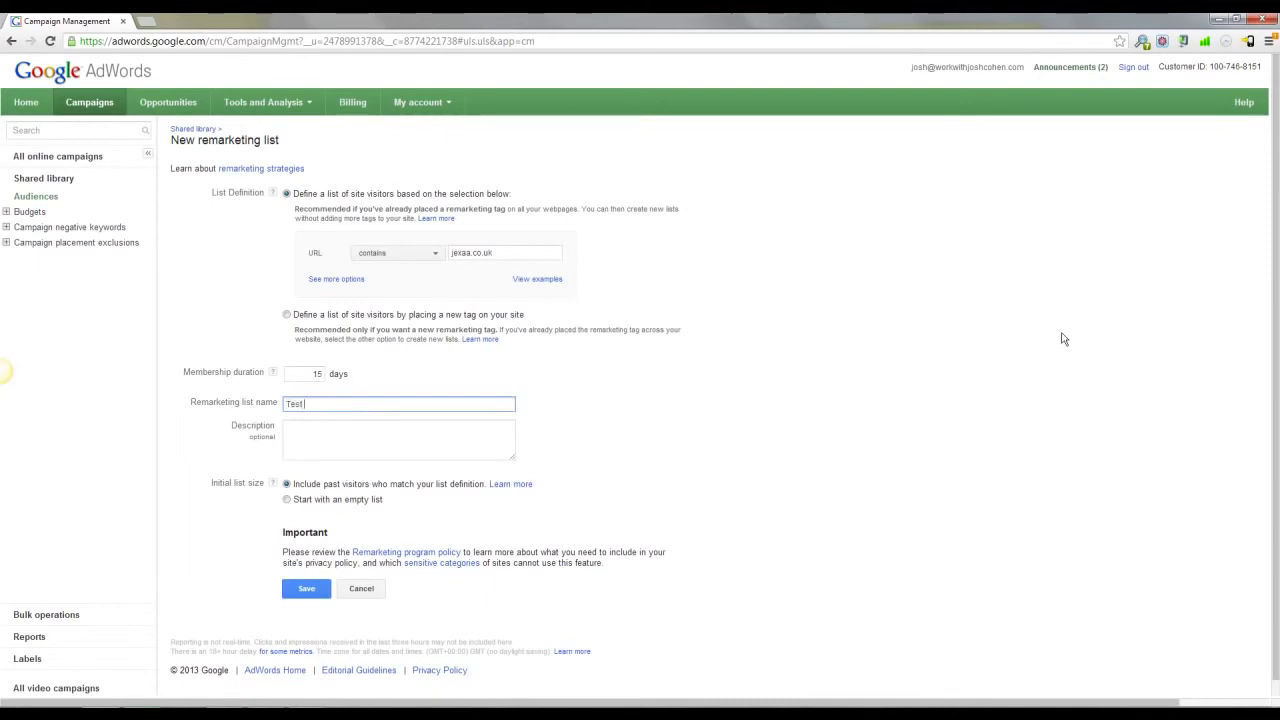
{"action": "key", "text": "Tab"}
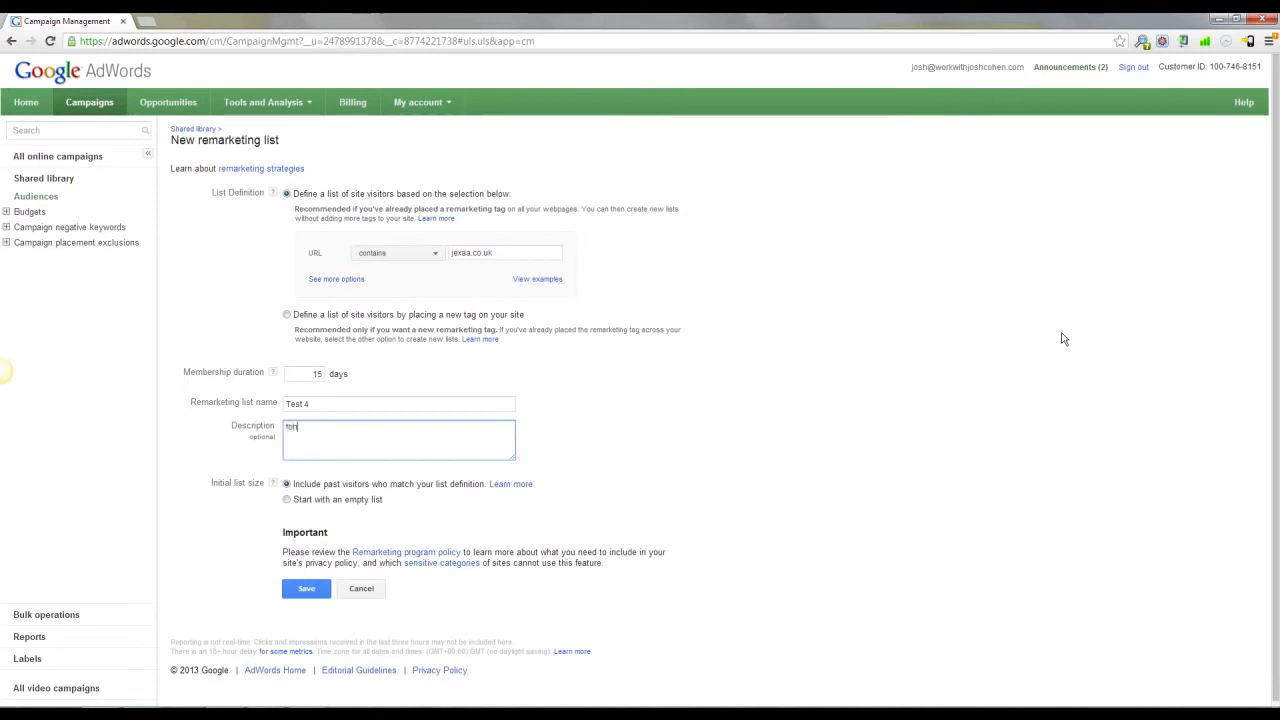
{"action": "left_click", "coordinate": [287, 501]}
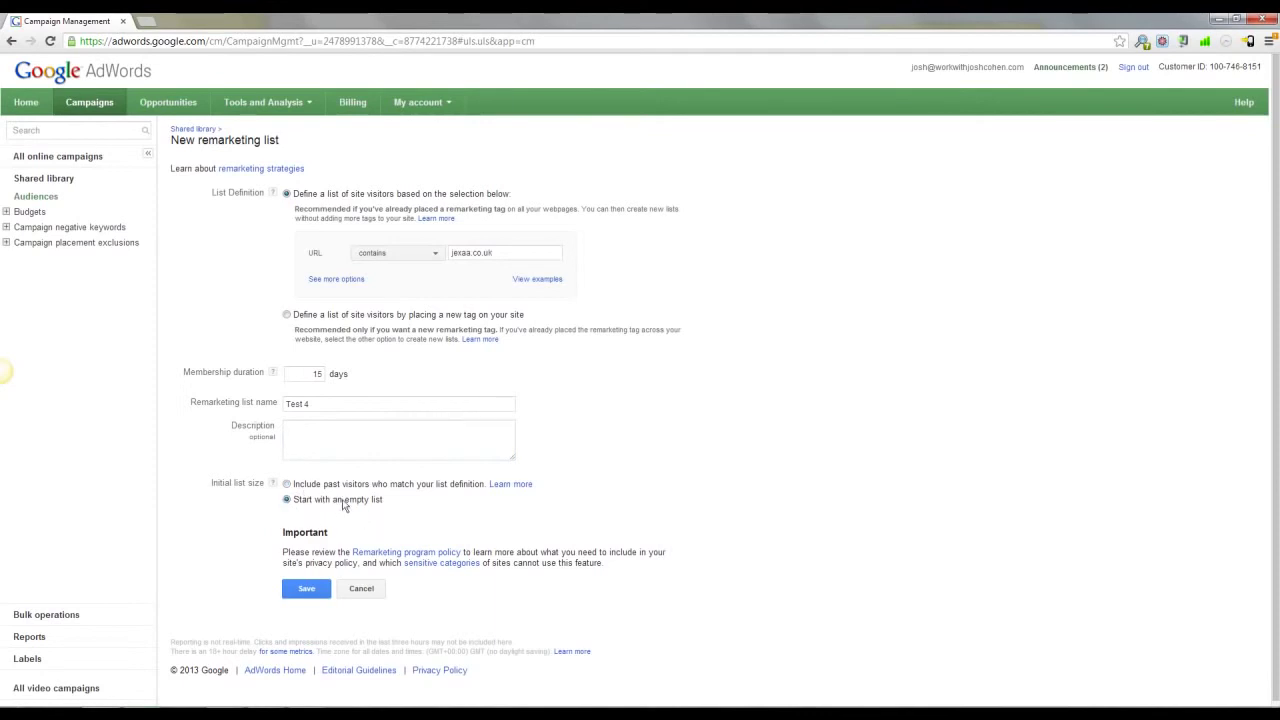
{"action": "scroll", "coordinate": [332, 516], "scroll_direction": "down", "scroll_amount": 1}
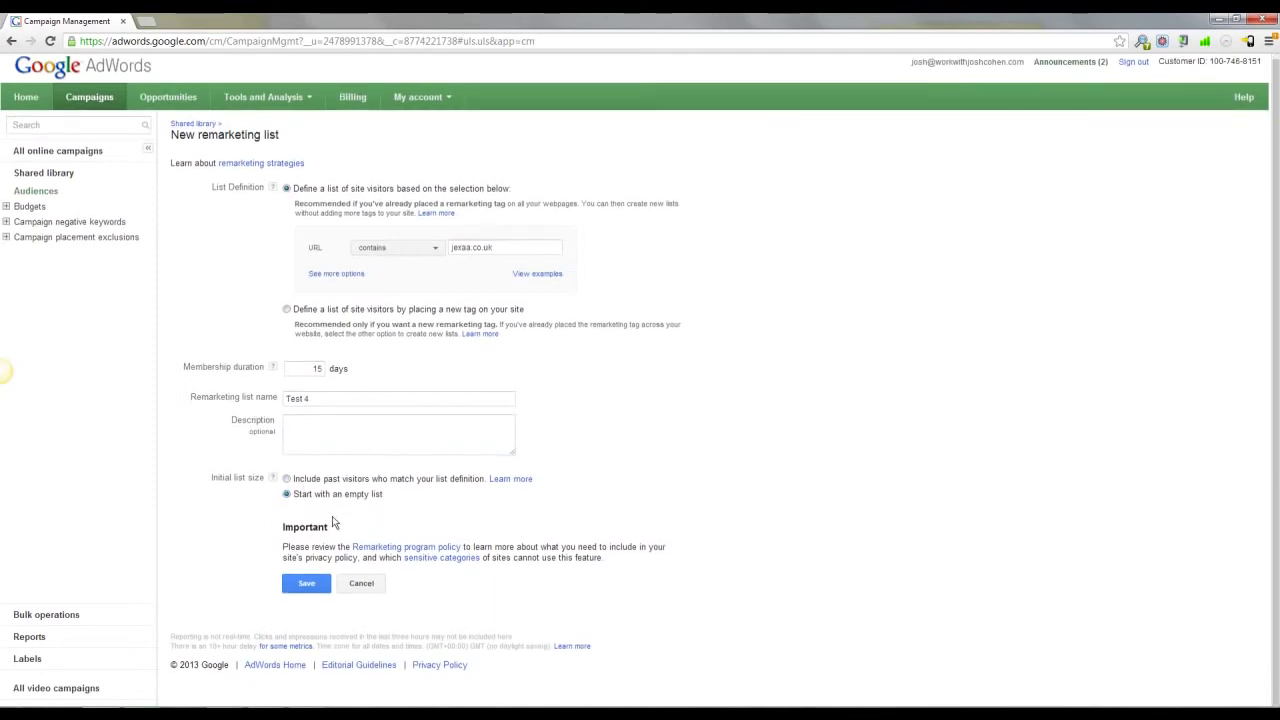
{"action": "left_click", "coordinate": [362, 584]}
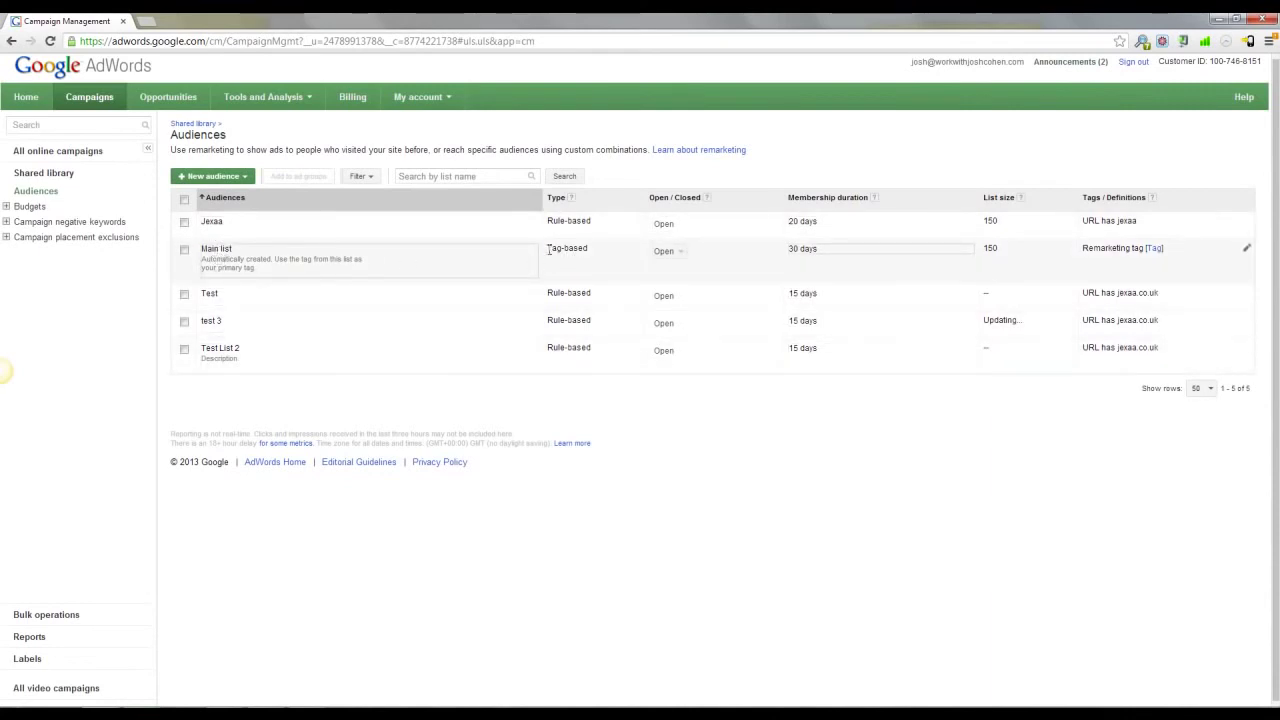
Step: Open the Main list's remarketing tag and examine the full code meant for the site's pages
{"action": "left_click", "coordinate": [1155, 250]}
{"action": "mouse_move", "coordinate": [598, 289]}
{"action": "left_mouse_down"}
{"action": "mouse_move", "coordinate": [598, 360]}
{"action": "mouse_move", "coordinate": [596, 272]}
{"action": "mouse_move", "coordinate": [596, 365]}
{"action": "mouse_move", "coordinate": [607, 288]}
{"action": "left_mouse_up"}
{"action": "left_click", "coordinate": [386, 337]}
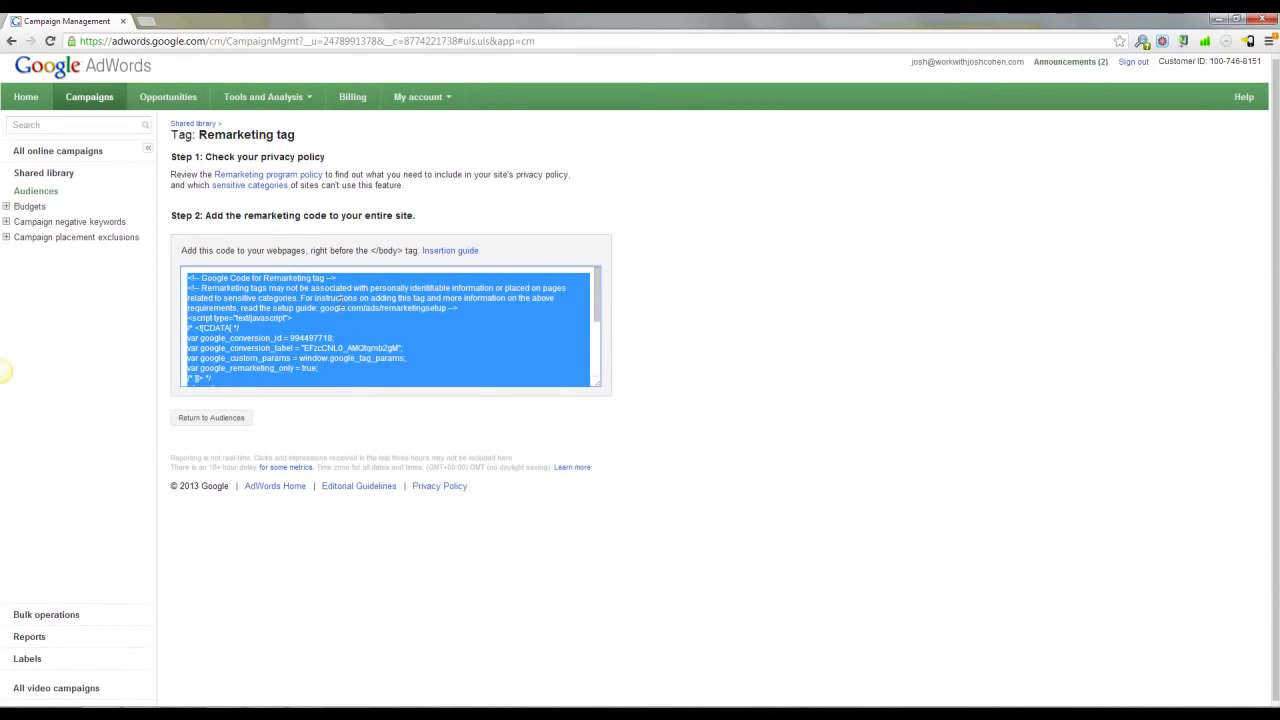
{"action": "left_click_drag", "start_coordinate": [593, 310], "coordinate": [594, 364]}
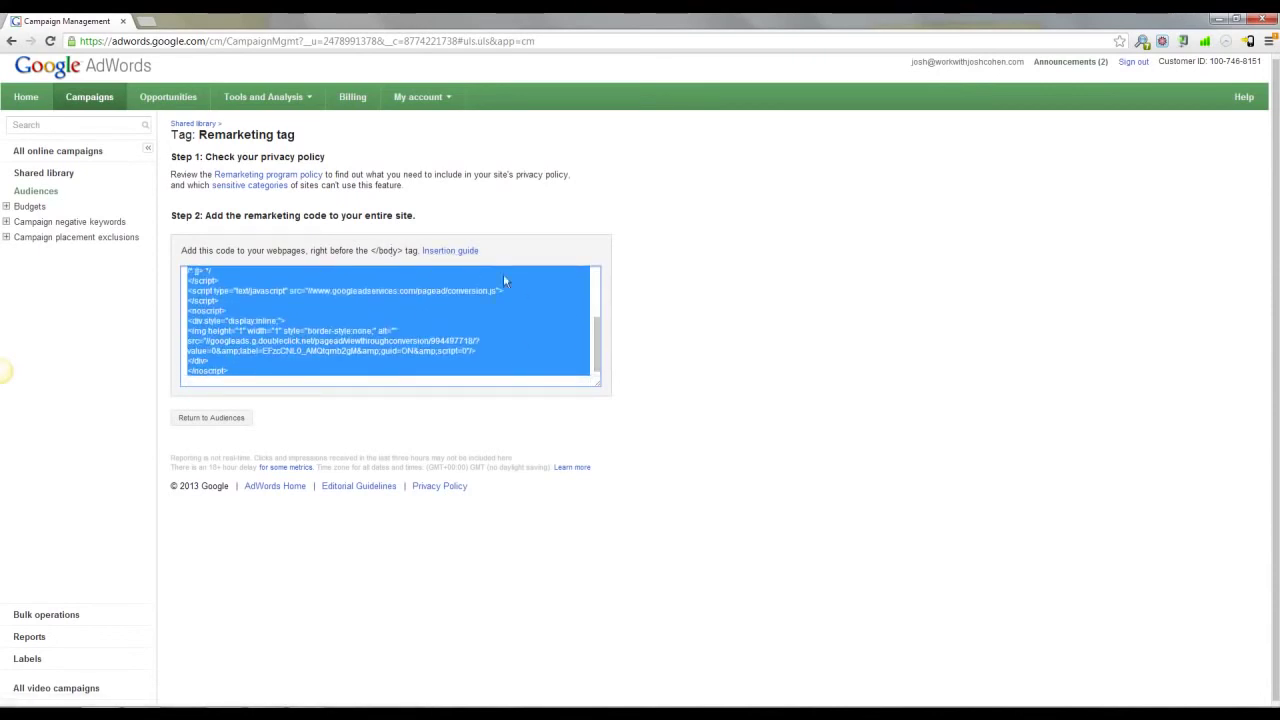
{"action": "left_click_drag", "start_coordinate": [595, 345], "coordinate": [594, 375]}
{"action": "left_click", "coordinate": [540, 337]}
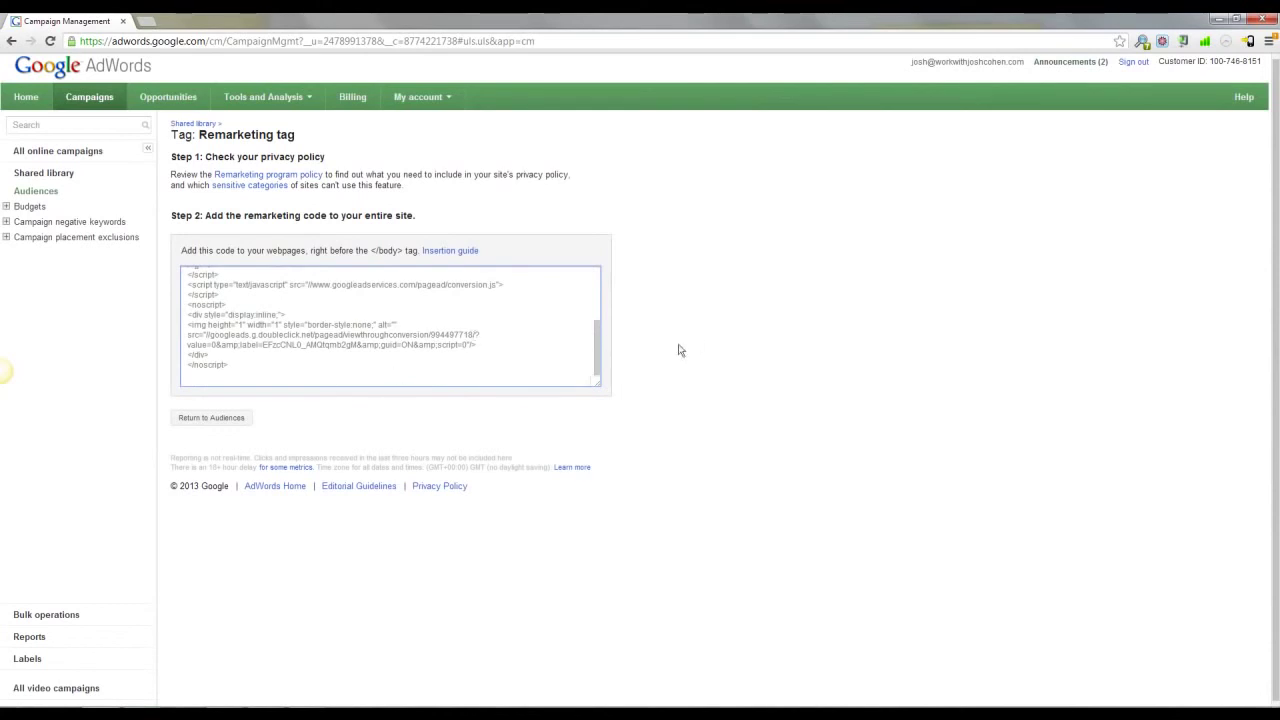
{"action": "mouse_move", "coordinate": [598, 349]}
{"action": "left_mouse_down"}
{"action": "mouse_move", "coordinate": [597, 297]}
{"action": "mouse_move", "coordinate": [597, 365]}
{"action": "left_mouse_up"}
Step: Return to the overview of all online campaigns
{"action": "left_click", "coordinate": [27, 97]}
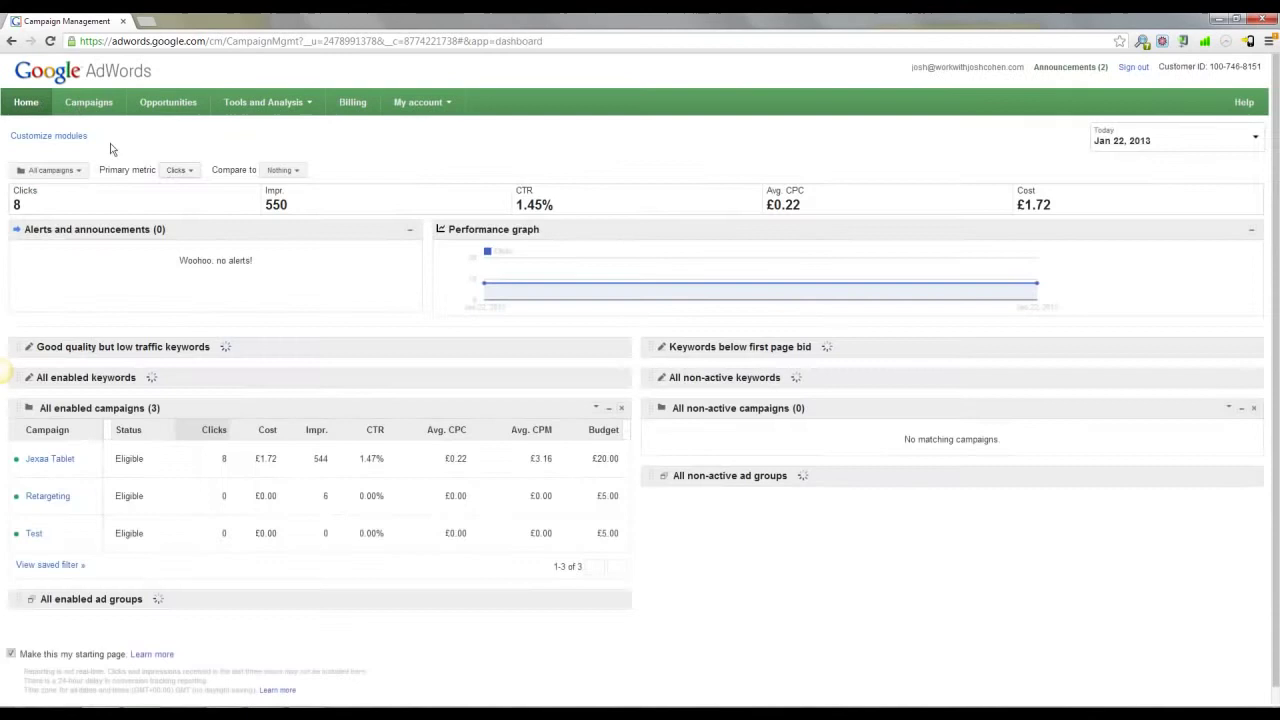
{"action": "left_click", "coordinate": [66, 98]}
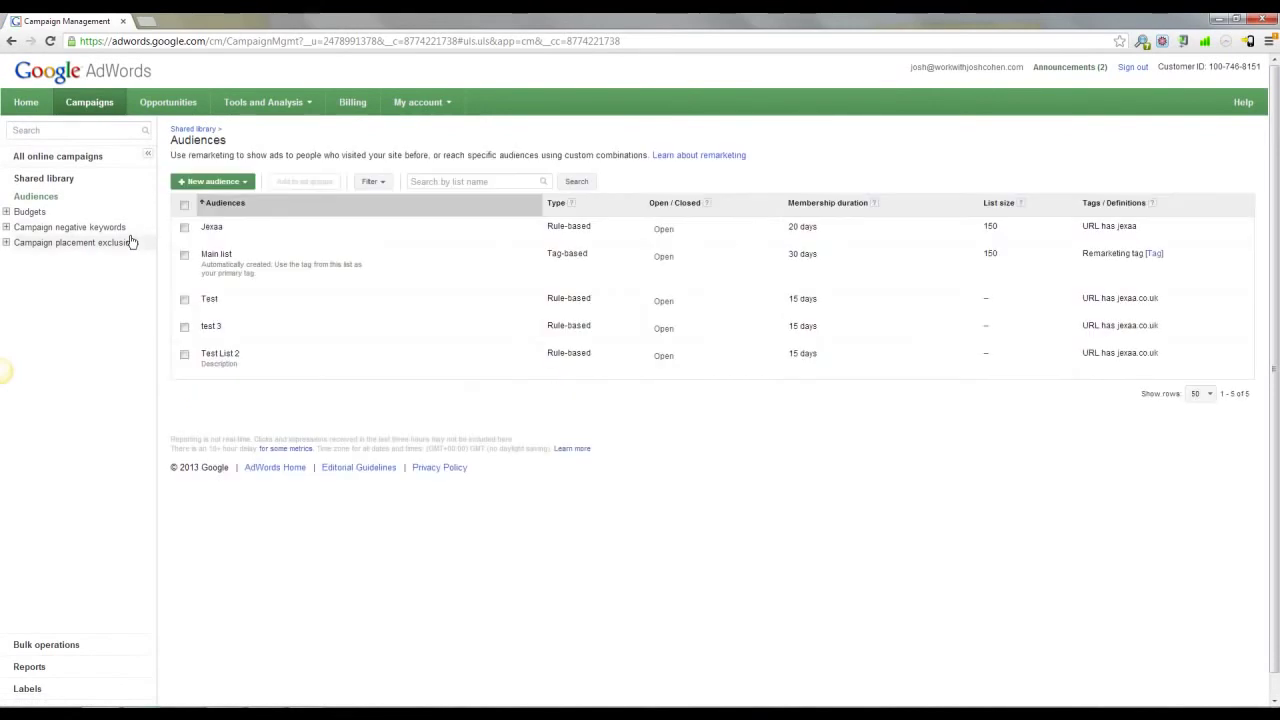
{"action": "left_click", "coordinate": [133, 160]}
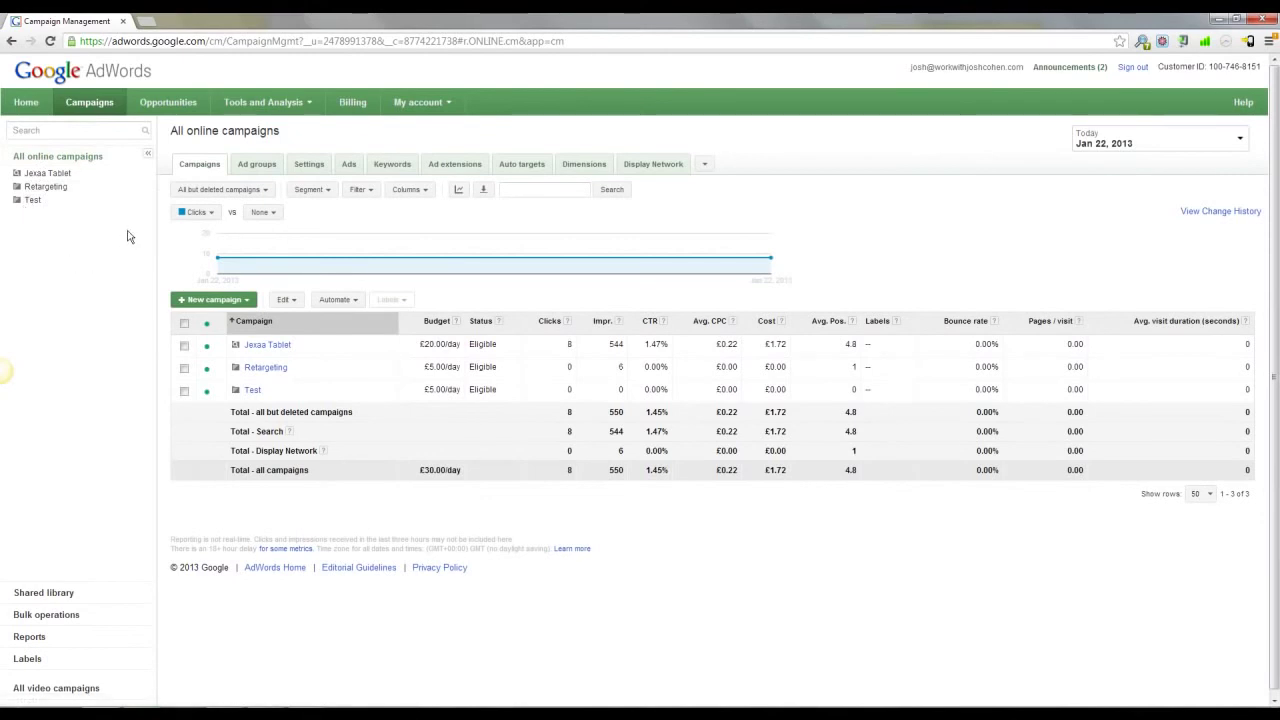
Step: Start a new Search & Display Networks campaign and name it Test 3
{"action": "left_click", "coordinate": [207, 307]}
{"action": "left_click", "coordinate": [222, 331]}
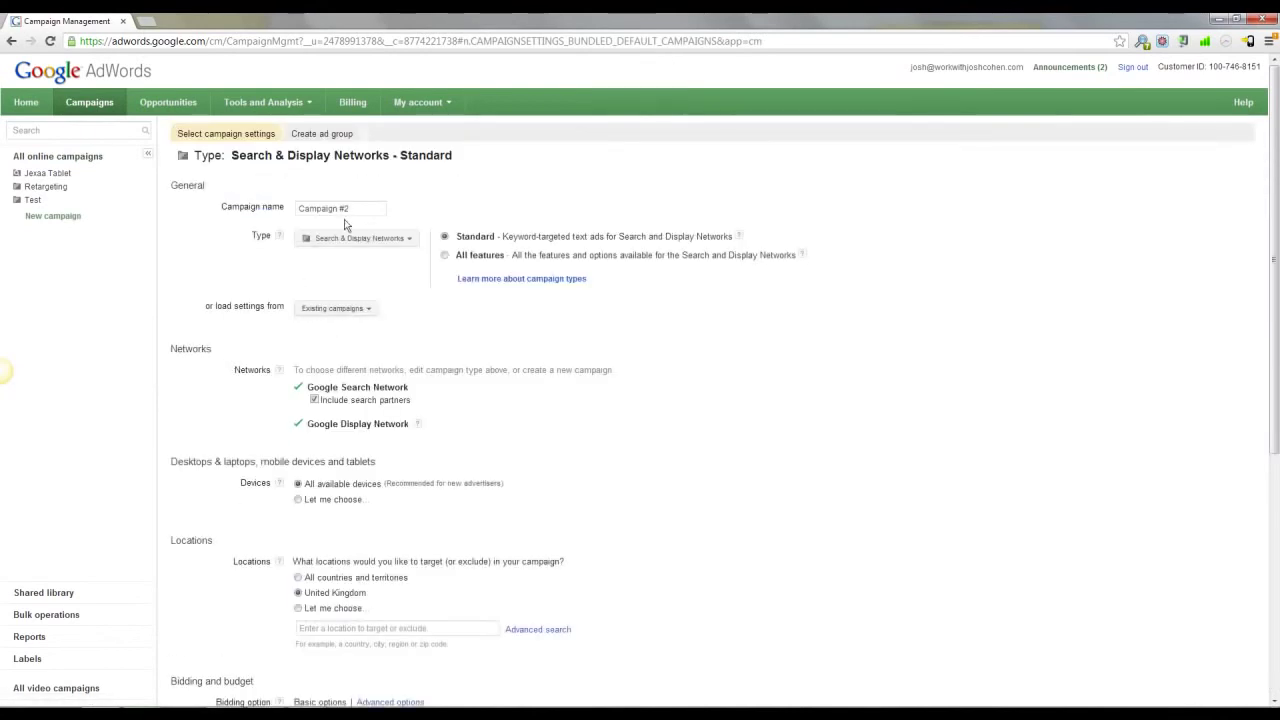
{"action": "type", "text": "Test 3"}
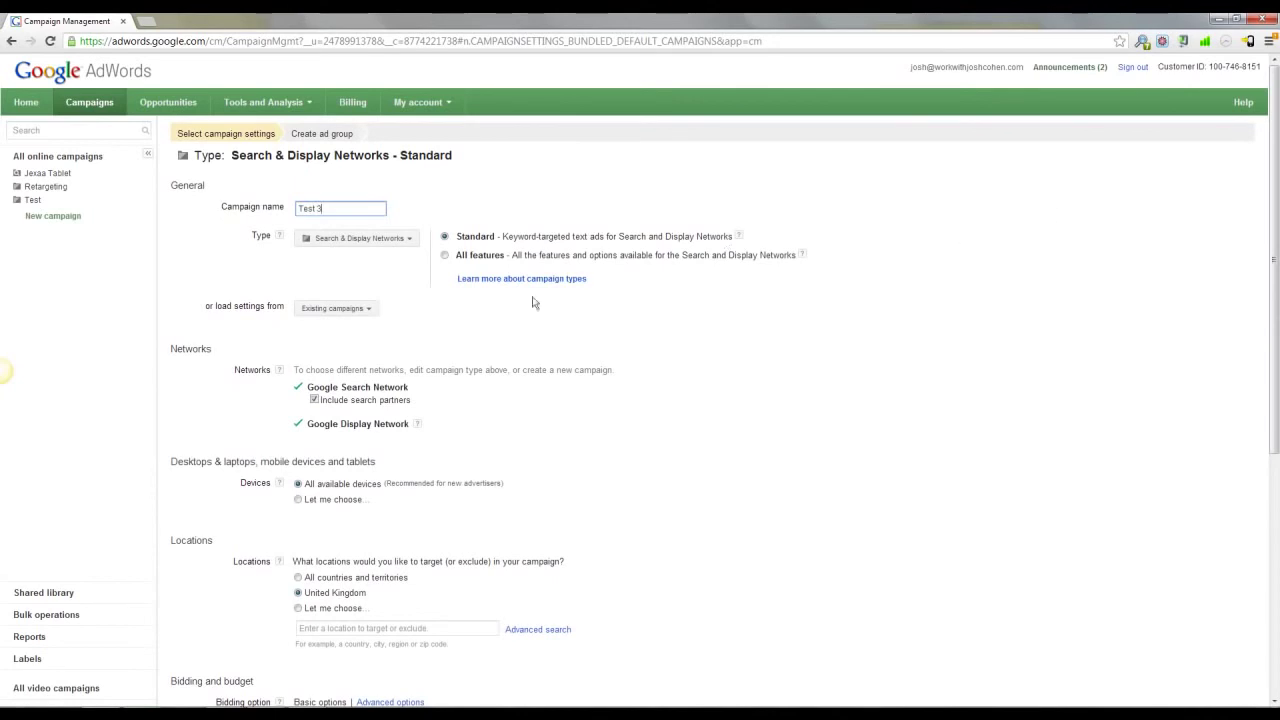
Step: Enter a default bid of £.10 and a budget of £5 per day, but cancel the new campaign
{"action": "scroll", "coordinate": [432, 357], "scroll_direction": "down", "scroll_amount": 1}
{"action": "scroll", "coordinate": [363, 367], "scroll_direction": "down", "scroll_amount": 1}
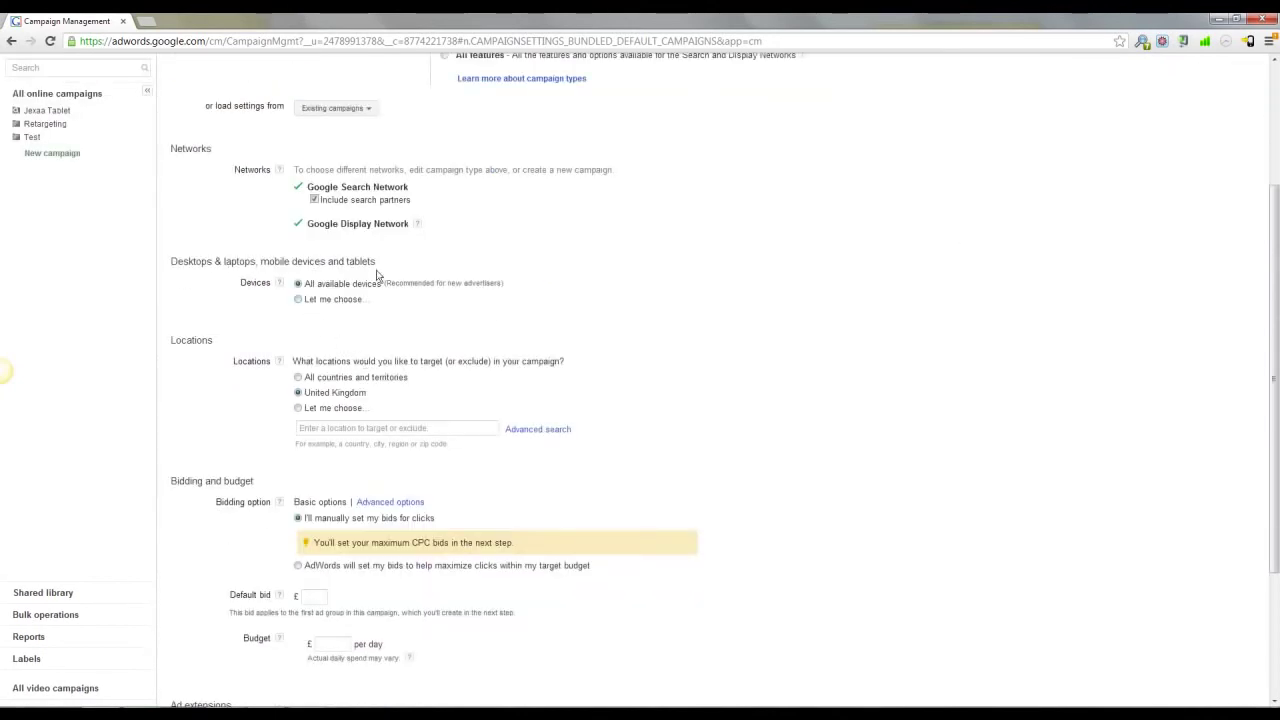
{"action": "scroll", "coordinate": [268, 342], "scroll_direction": "down", "scroll_amount": 1}
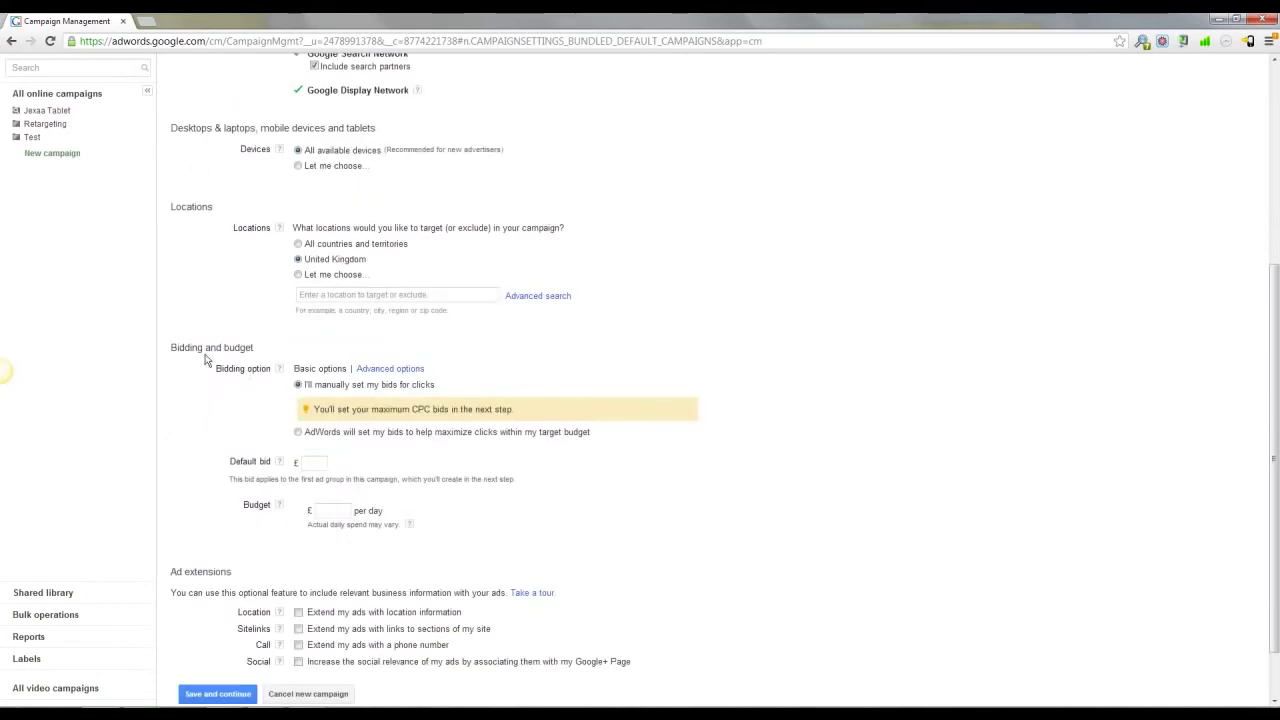
{"action": "left_click", "coordinate": [312, 462]}
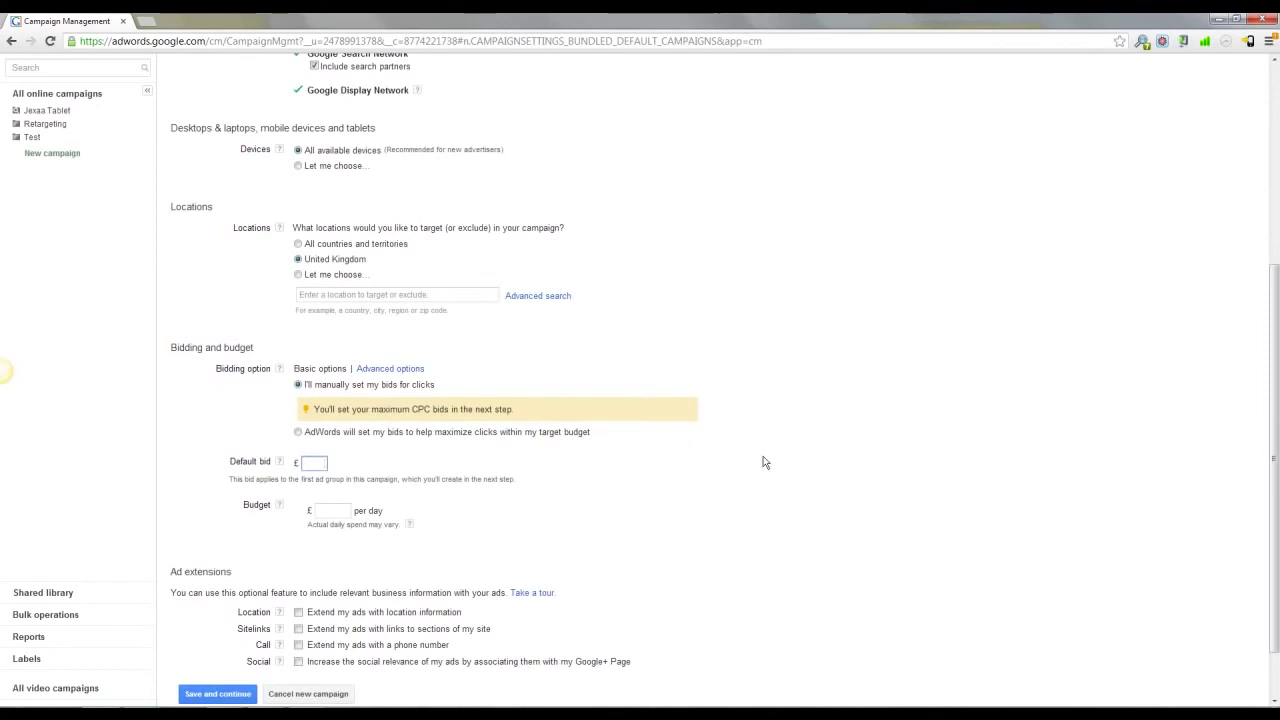
{"action": "key", "text": "Tab"}
{"action": "scroll", "coordinate": [603, 461], "scroll_direction": "down", "scroll_amount": 2}
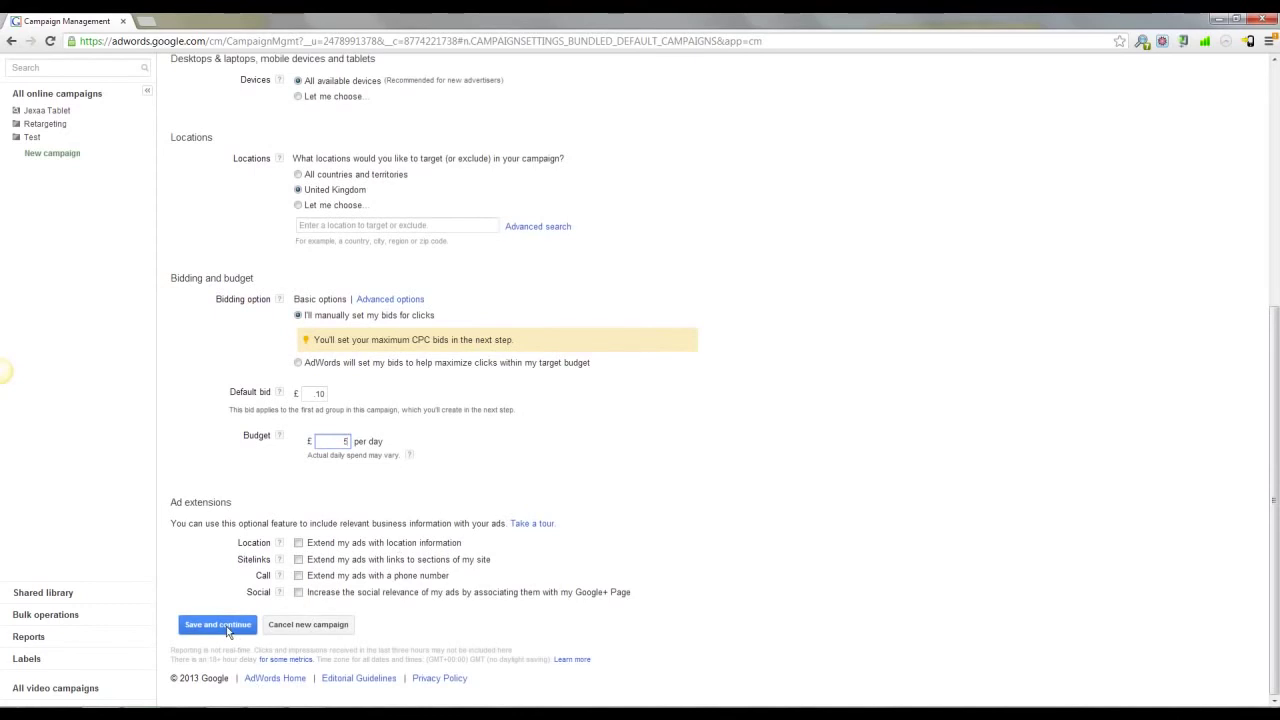
{"action": "left_click", "coordinate": [325, 625]}
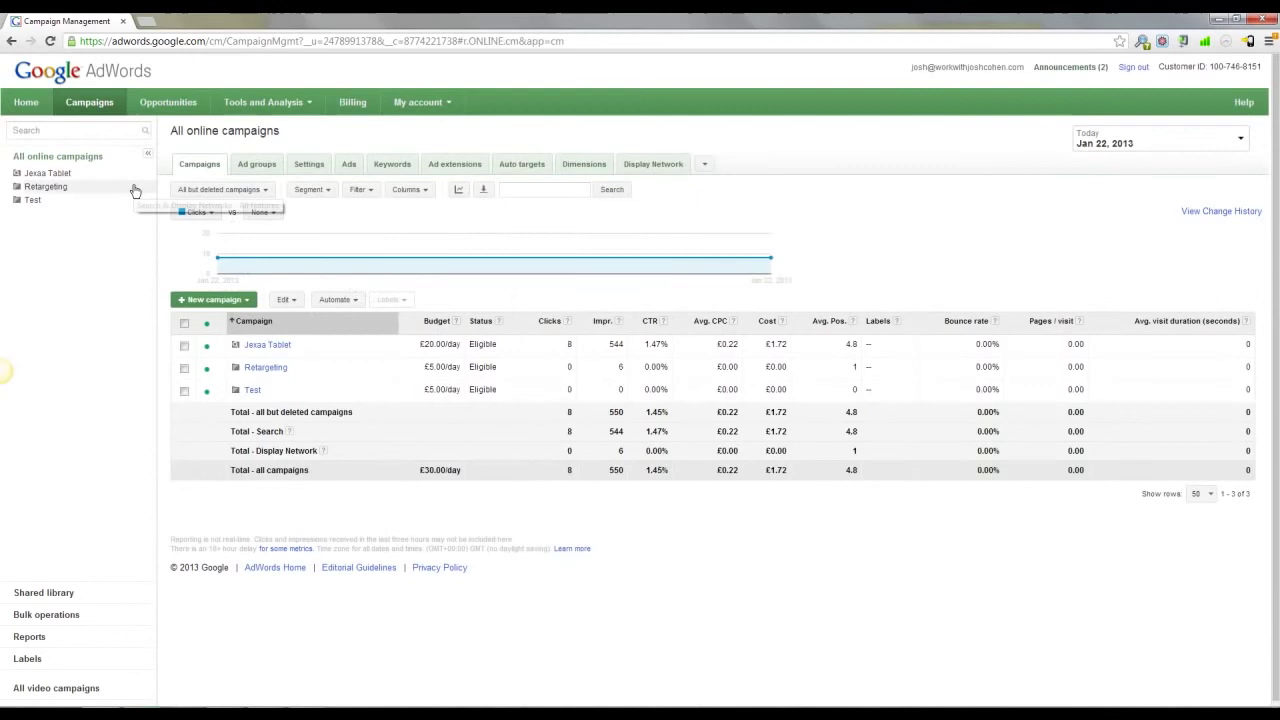
Step: Start a new ad group named Remarketing 2 - Tablet PCs in the Retargeting campaign, with Display ad builder as the ad type
{"action": "left_click", "coordinate": [42, 187]}
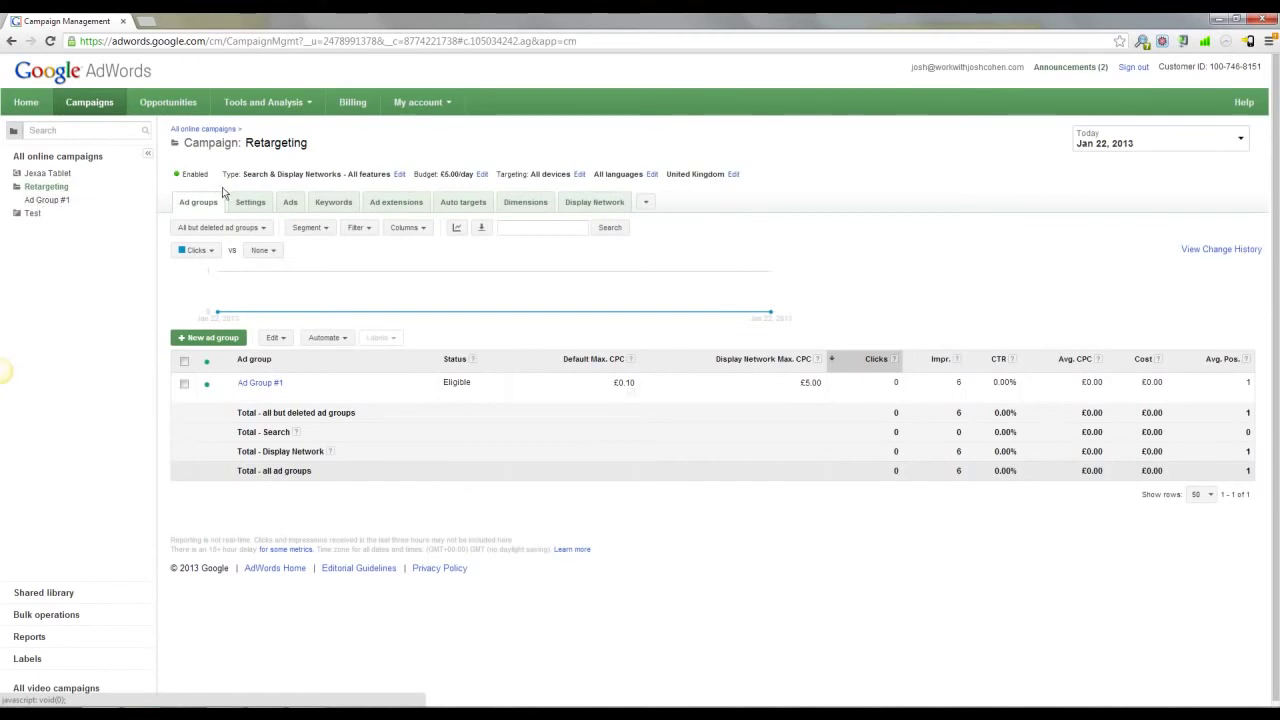
{"action": "left_click", "coordinate": [206, 340]}
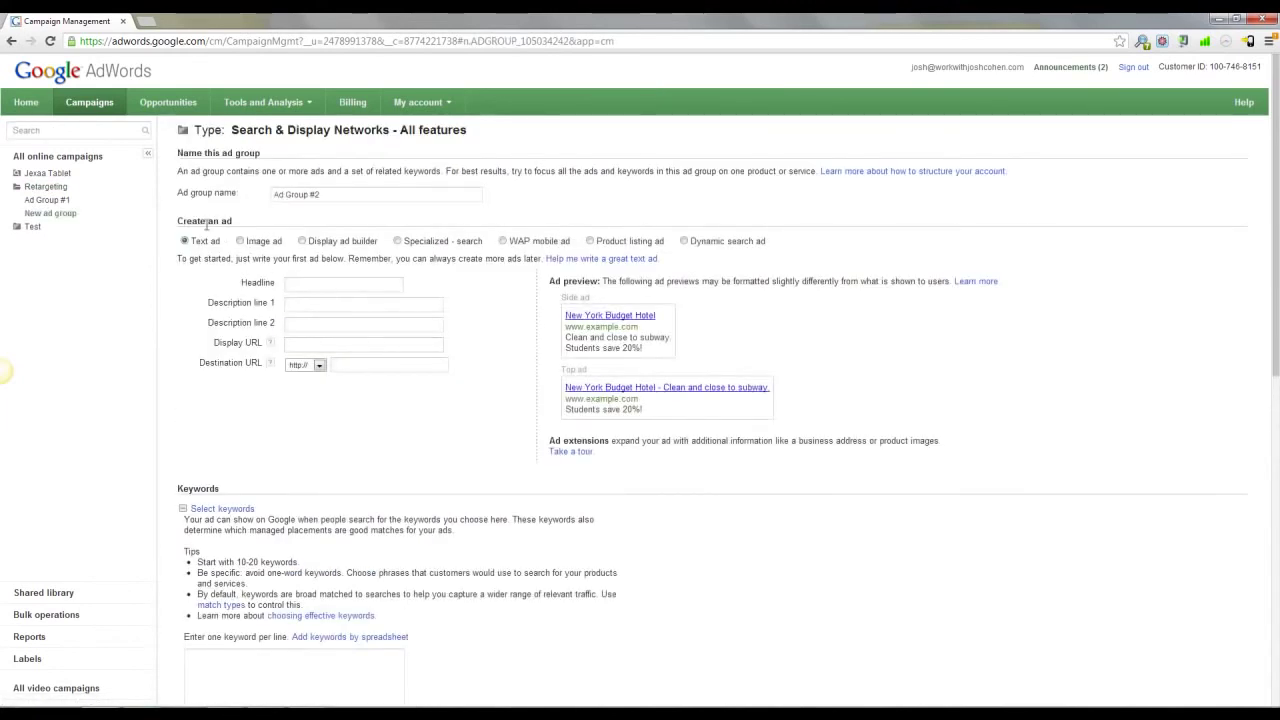
{"action": "left_click_drag", "start_coordinate": [340, 195], "coordinate": [253, 201]}
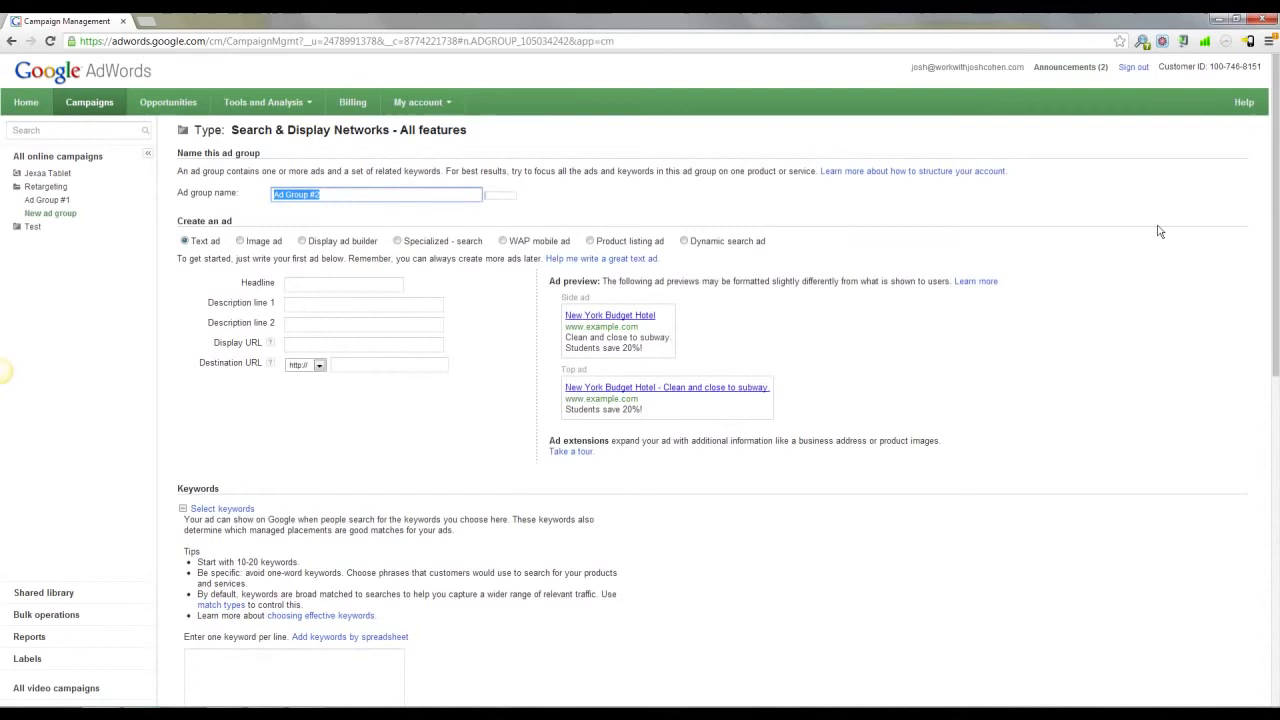
{"action": "key", "text": "BackSpace"}
{"action": "type", "text": "Remarketing 3"}
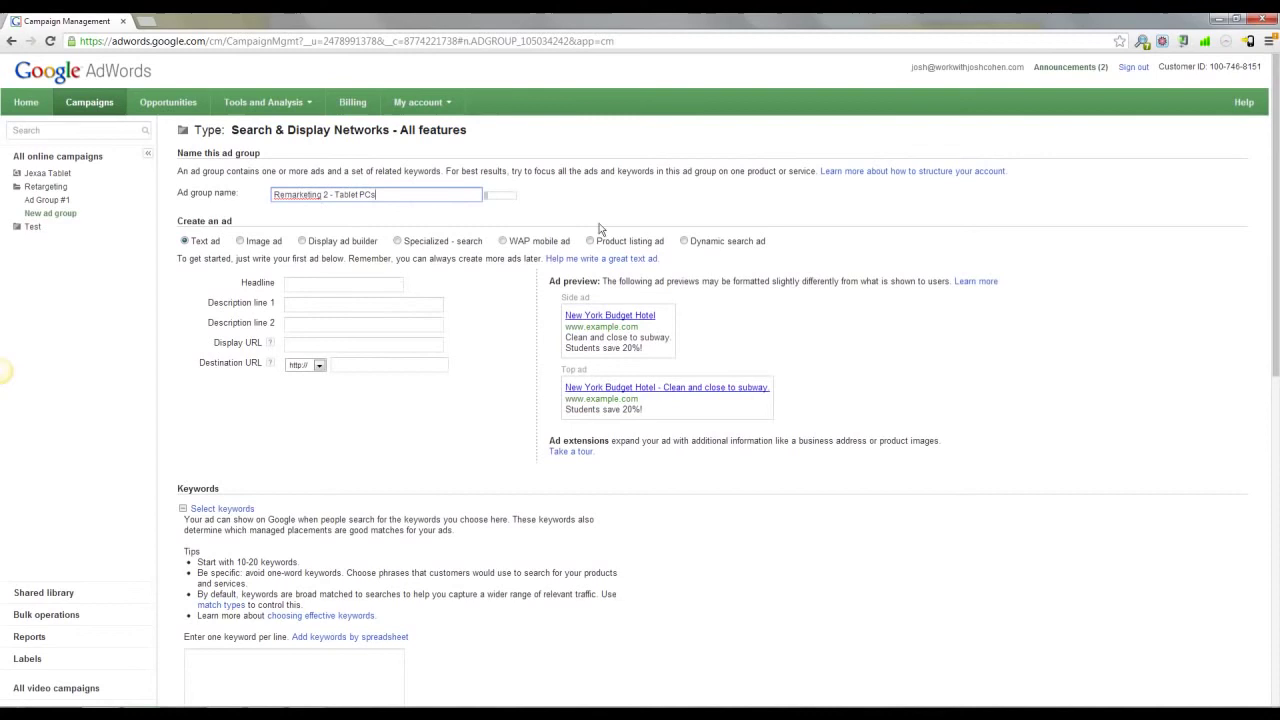
{"action": "scroll", "coordinate": [195, 236], "scroll_direction": "down", "scroll_amount": 1}
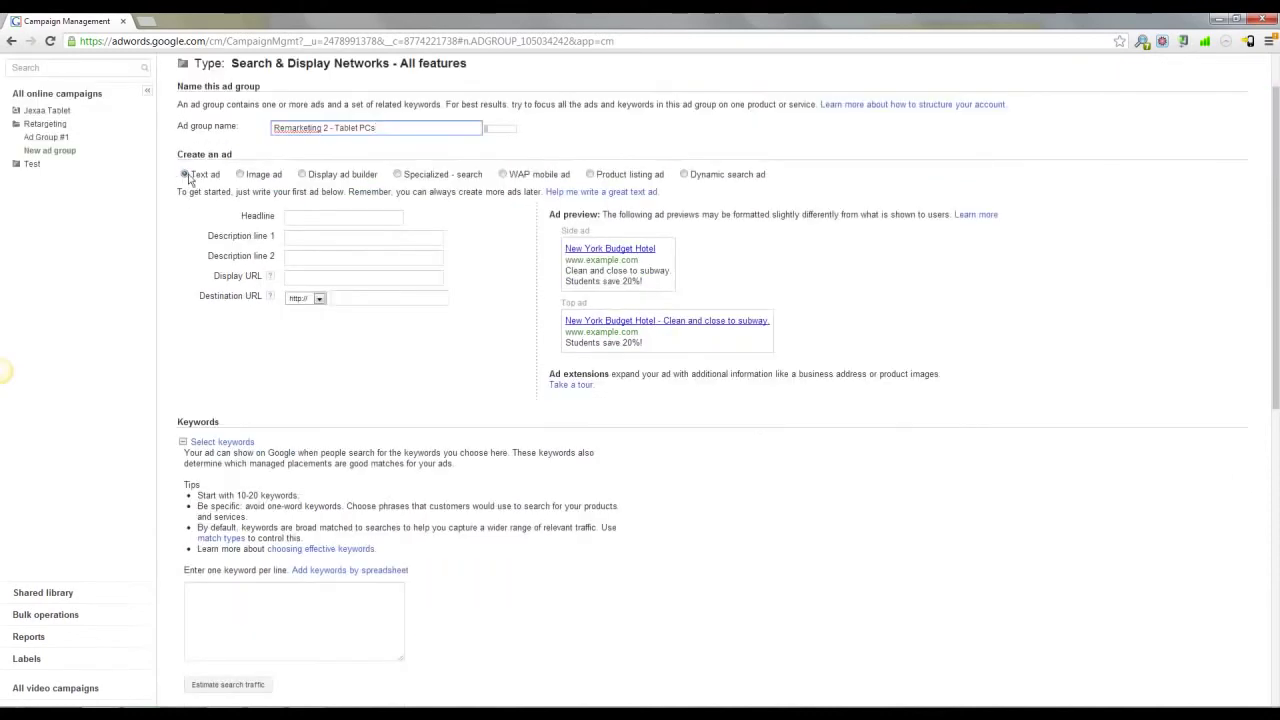
{"action": "left_click", "coordinate": [302, 176]}
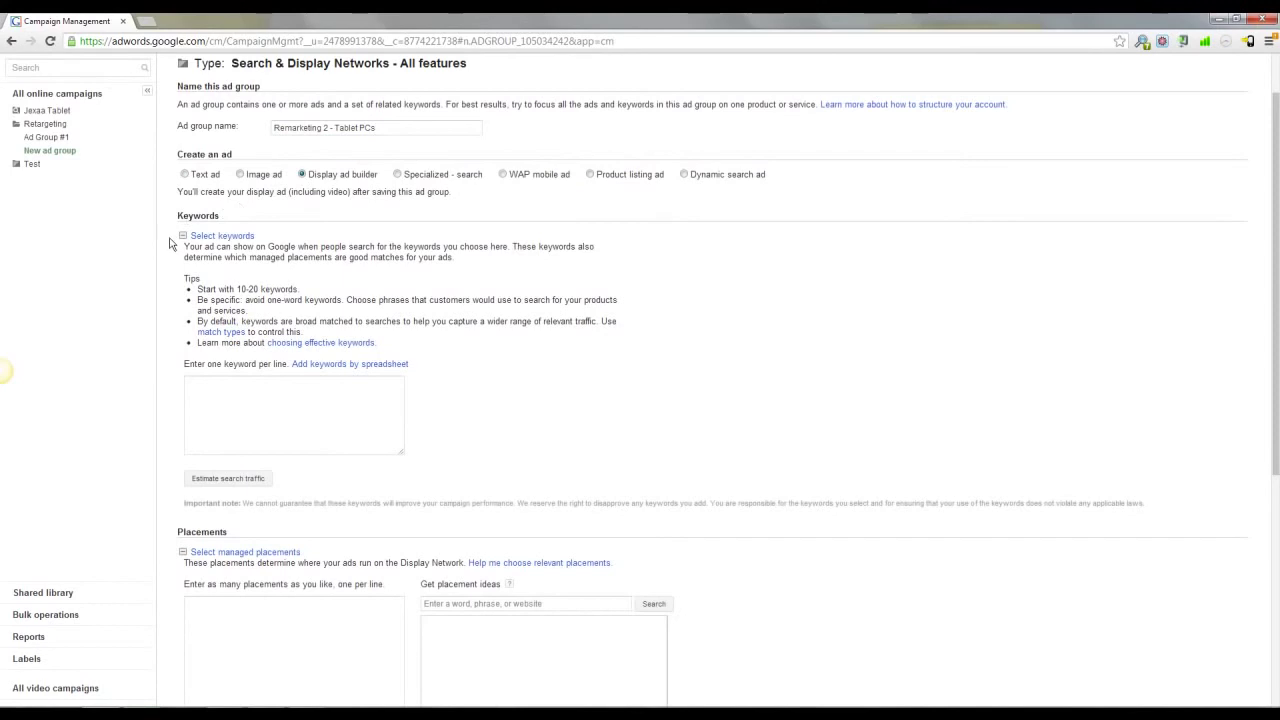
Step: Set the default bid to £0.10 and the Display Network bid to £5.00, and save the new ad group
{"action": "scroll", "coordinate": [170, 243], "scroll_direction": "down", "scroll_amount": 2}
{"action": "scroll", "coordinate": [178, 330], "scroll_direction": "down", "scroll_amount": 2}
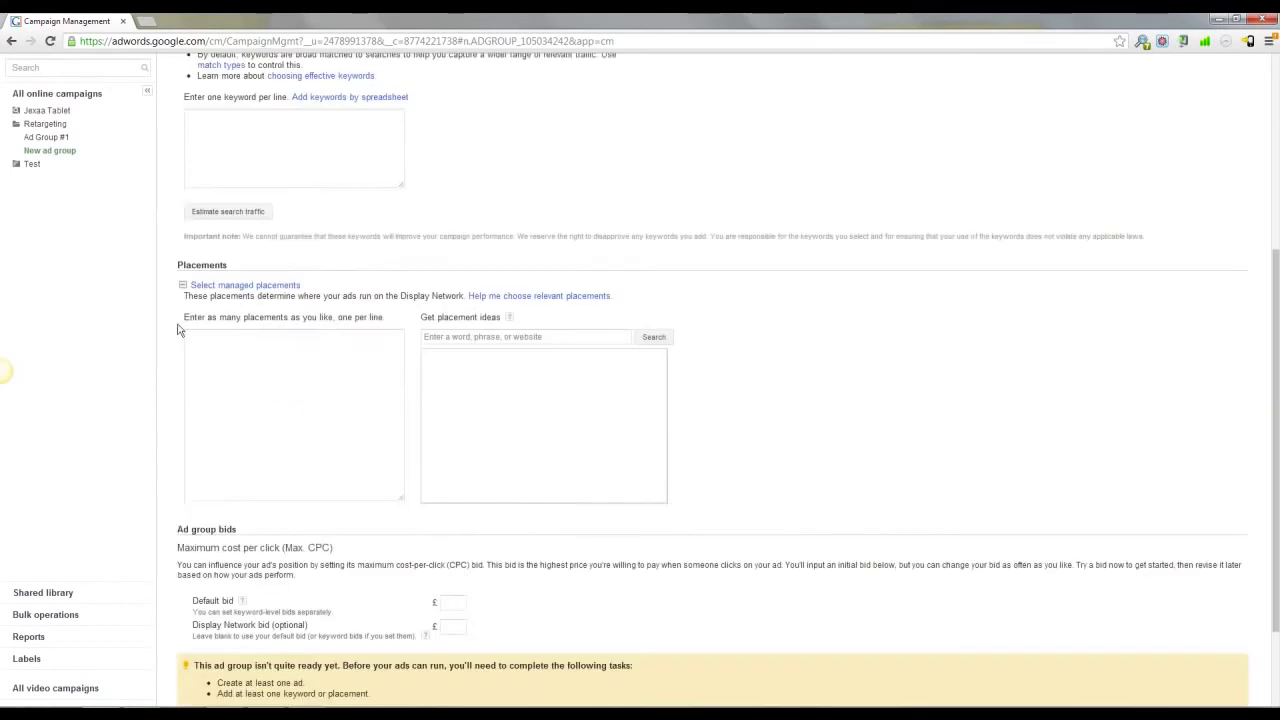
{"action": "scroll", "coordinate": [277, 343], "scroll_direction": "down", "scroll_amount": 2}
{"action": "left_click", "coordinate": [450, 476]}
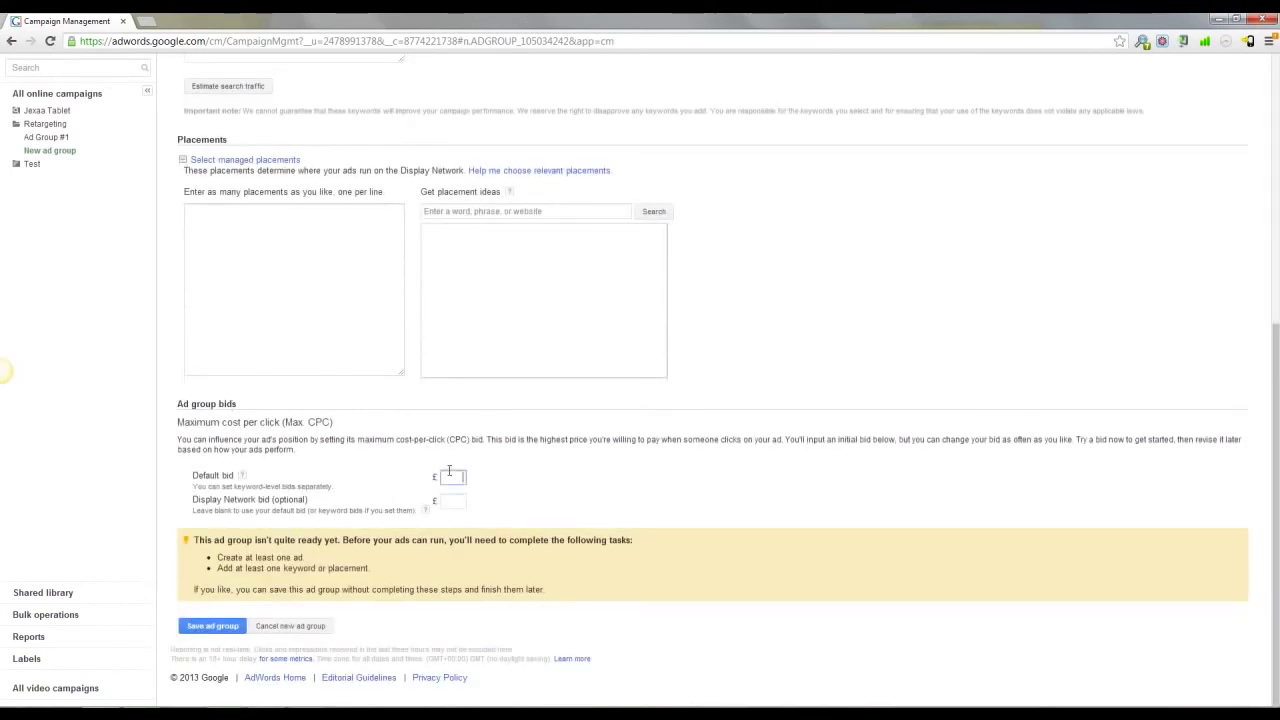
{"action": "type", "text": "10"}
{"action": "key", "text": "Tab"}
{"action": "left_click", "coordinate": [212, 625]}
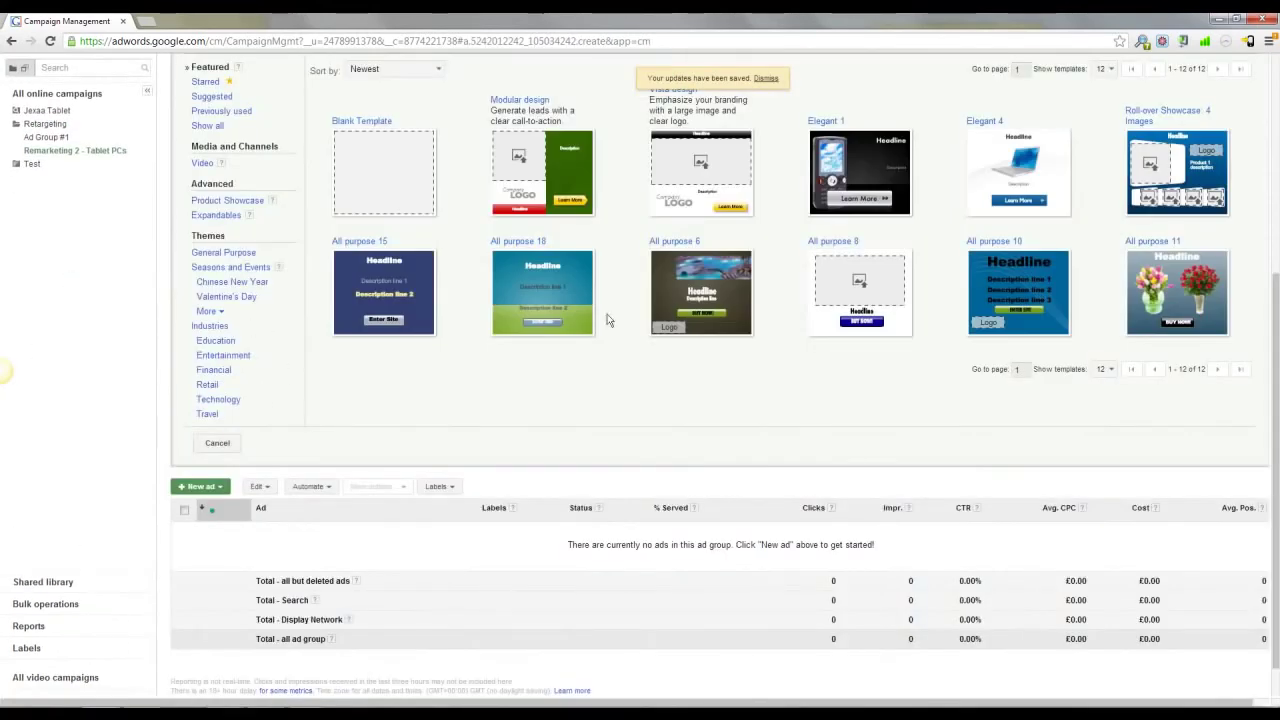
Step: Look through the featured display ad templates offered for the Remarketing 2 - Tablet PCs ad group
{"action": "scroll", "coordinate": [615, 320], "scroll_direction": "up", "scroll_amount": 3}
{"action": "scroll", "coordinate": [910, 457], "scroll_direction": "down", "scroll_amount": 3}
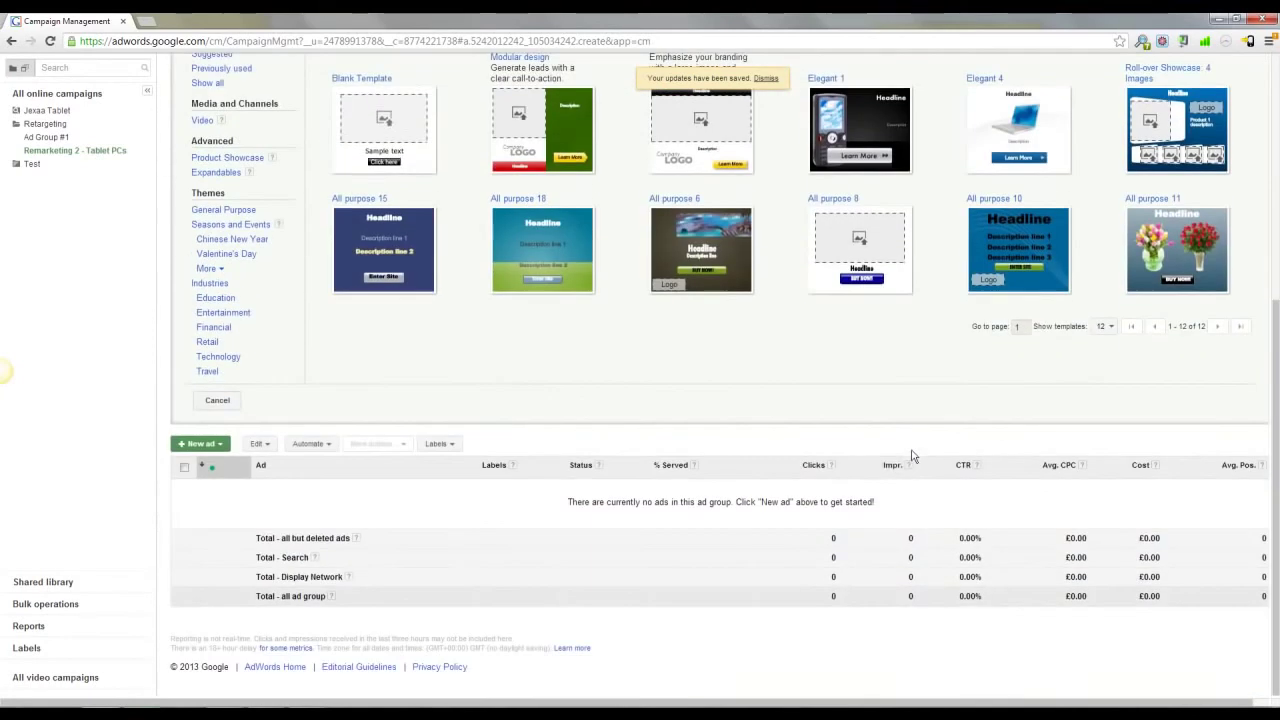
{"action": "scroll", "coordinate": [855, 480], "scroll_direction": "up", "scroll_amount": 3}
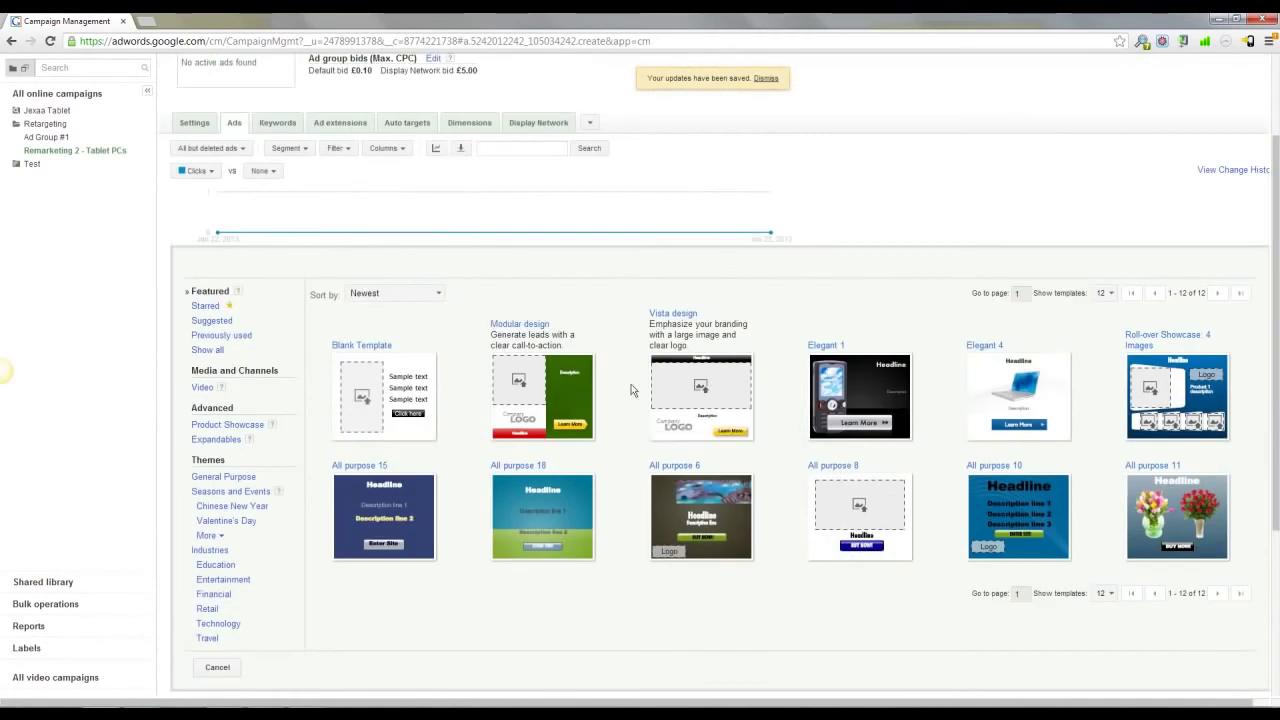
{"action": "scroll", "coordinate": [830, 400], "scroll_direction": "up", "scroll_amount": 2}
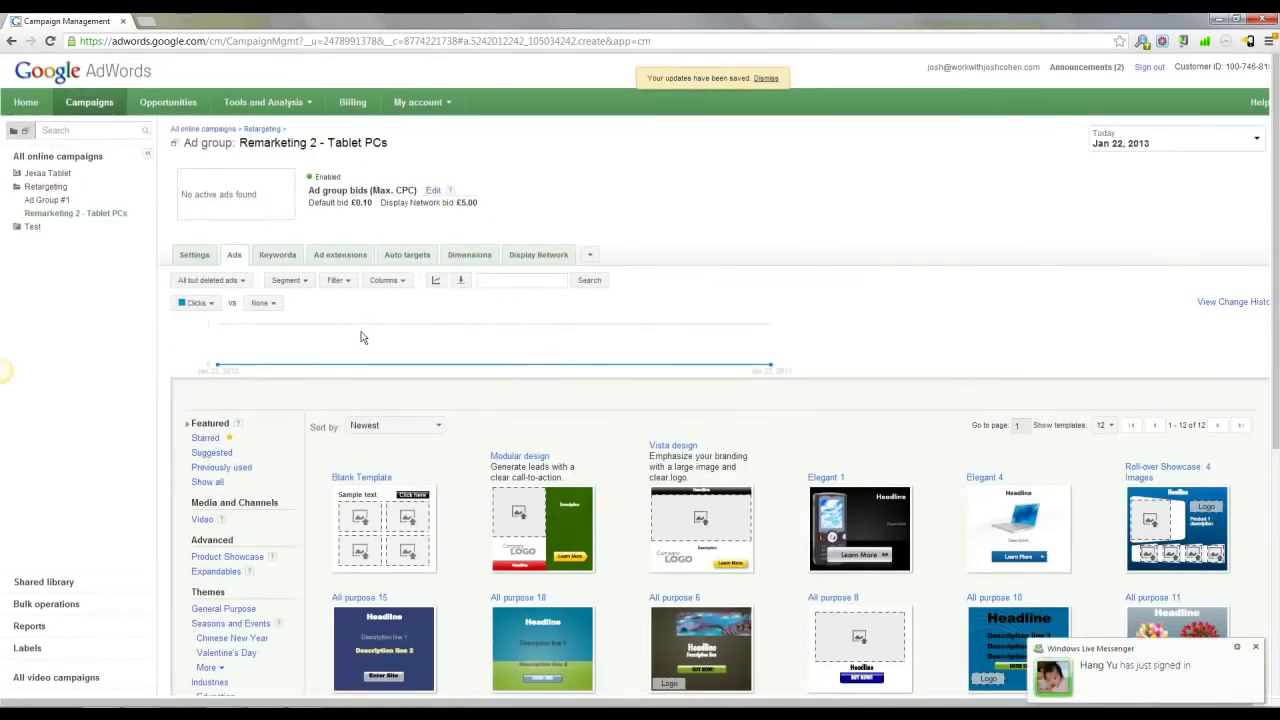
Step: Compare the pages of the Retargeting test ad group with those of the Retargeting campaign and its Ad Group #1
{"action": "left_click", "coordinate": [33, 228]}
{"action": "left_click", "coordinate": [58, 242]}
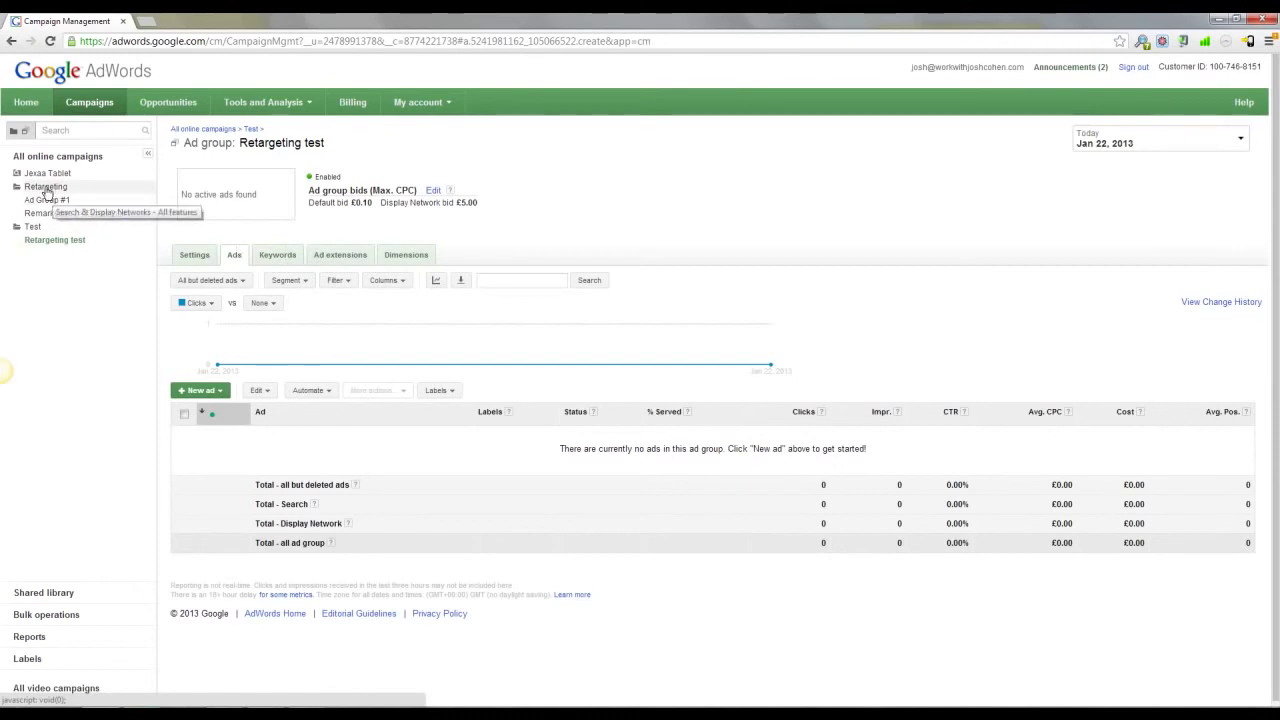
{"action": "left_click", "coordinate": [46, 187]}
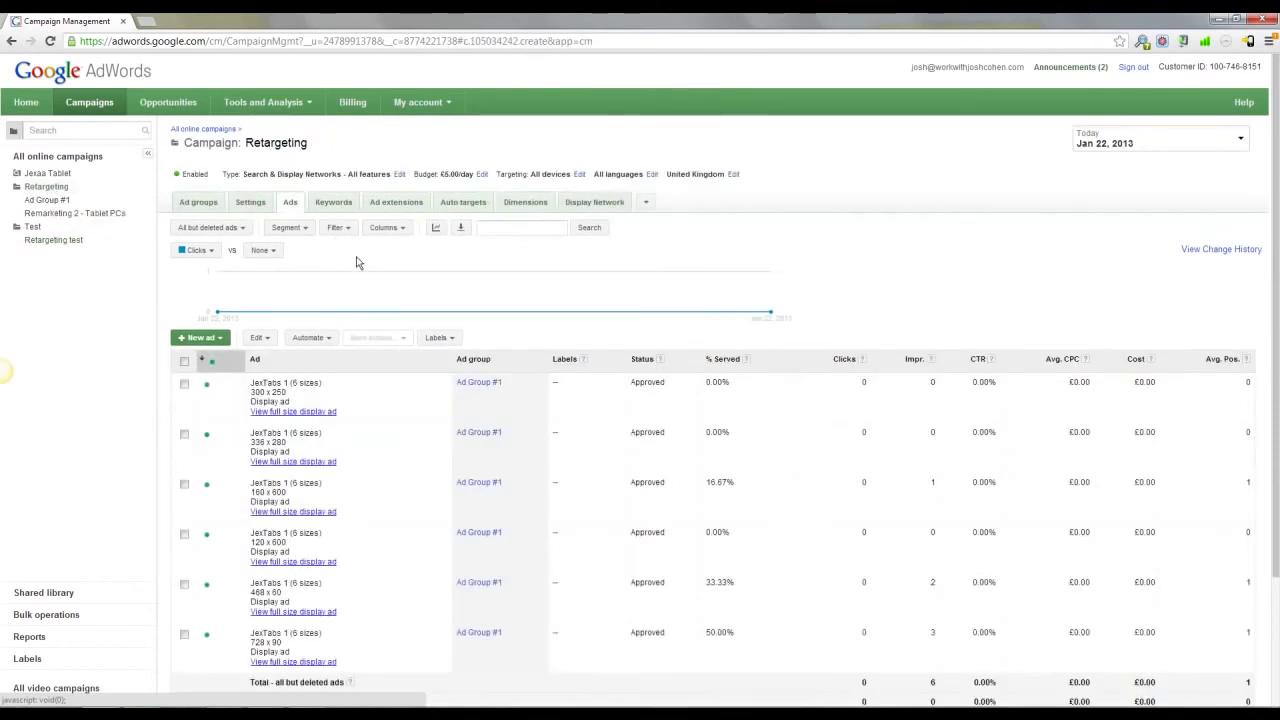
{"action": "left_click", "coordinate": [47, 199]}
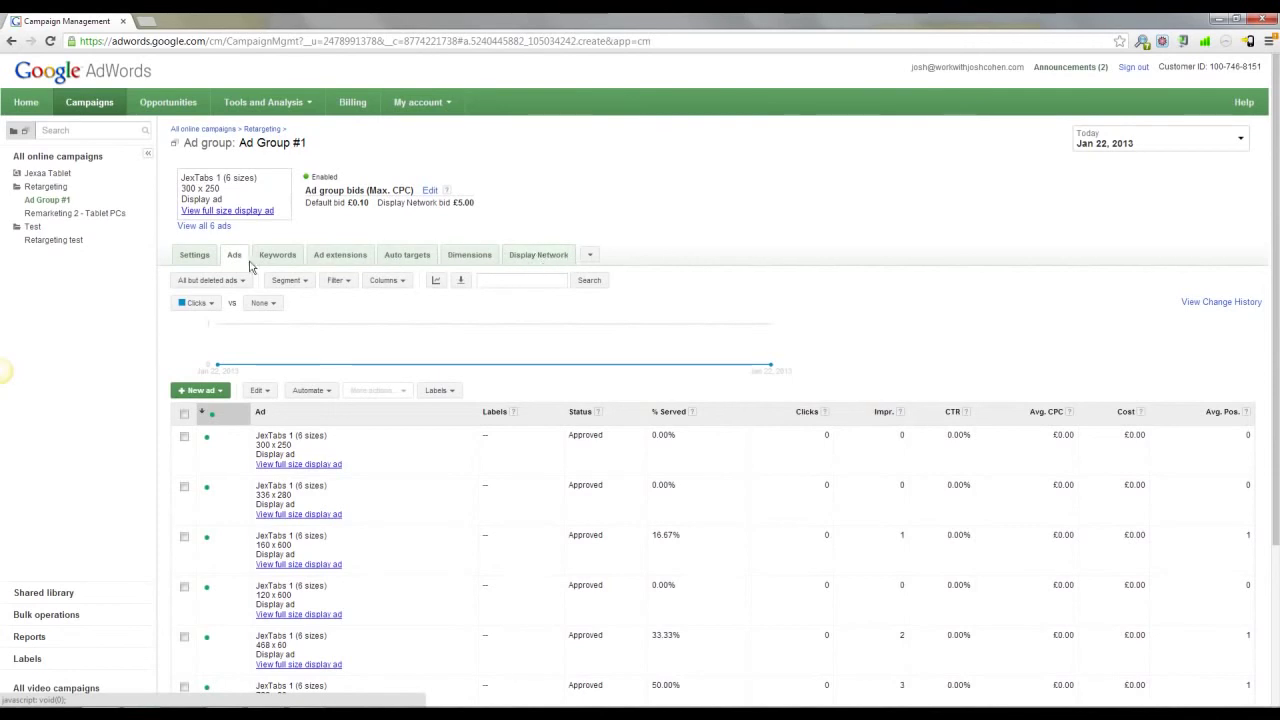
{"action": "left_click", "coordinate": [524, 279]}
{"action": "left_click", "coordinate": [97, 243]}
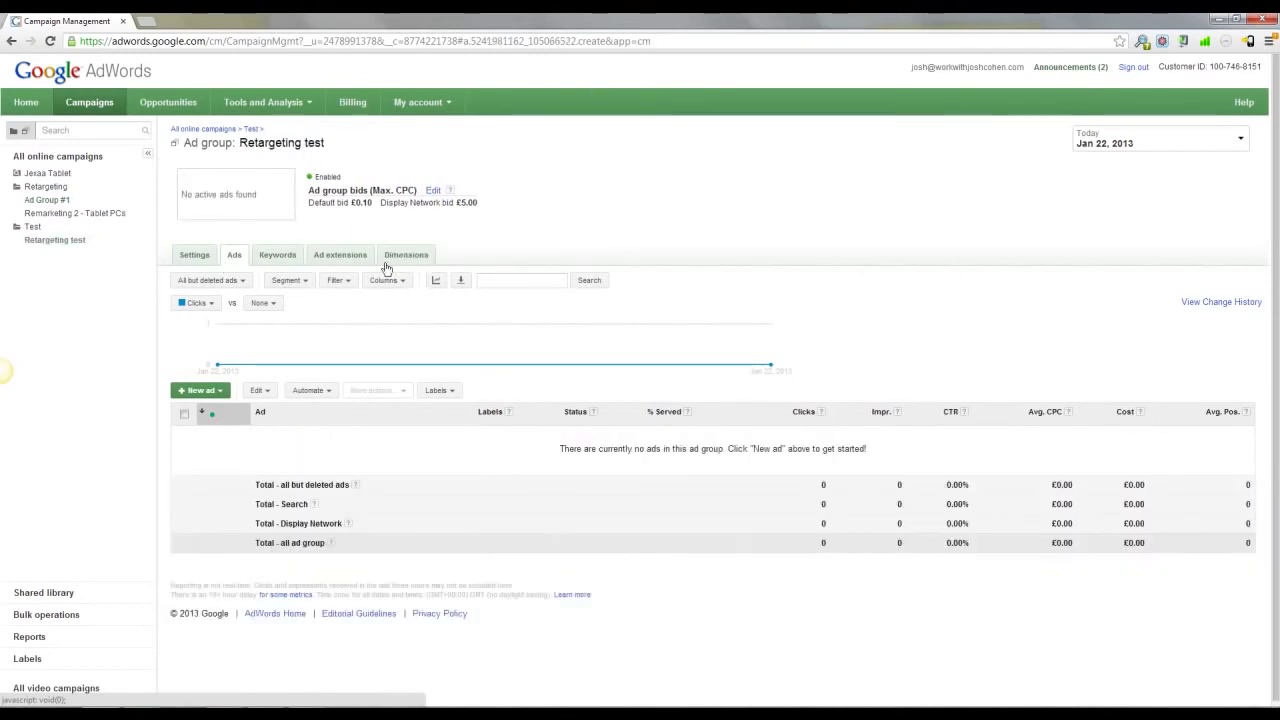
Step: Change the Test campaign's type to Search & Display Networks - All features and save the setting
{"action": "left_click", "coordinate": [36, 228]}
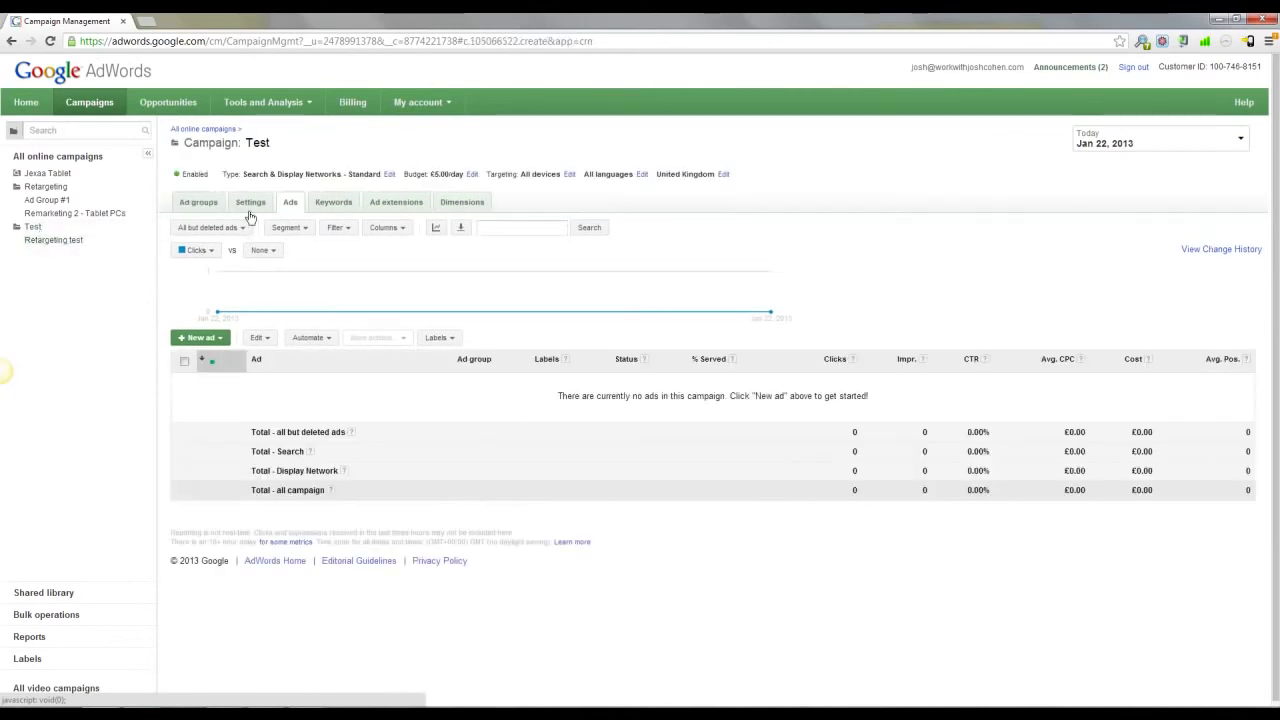
{"action": "left_click", "coordinate": [250, 204]}
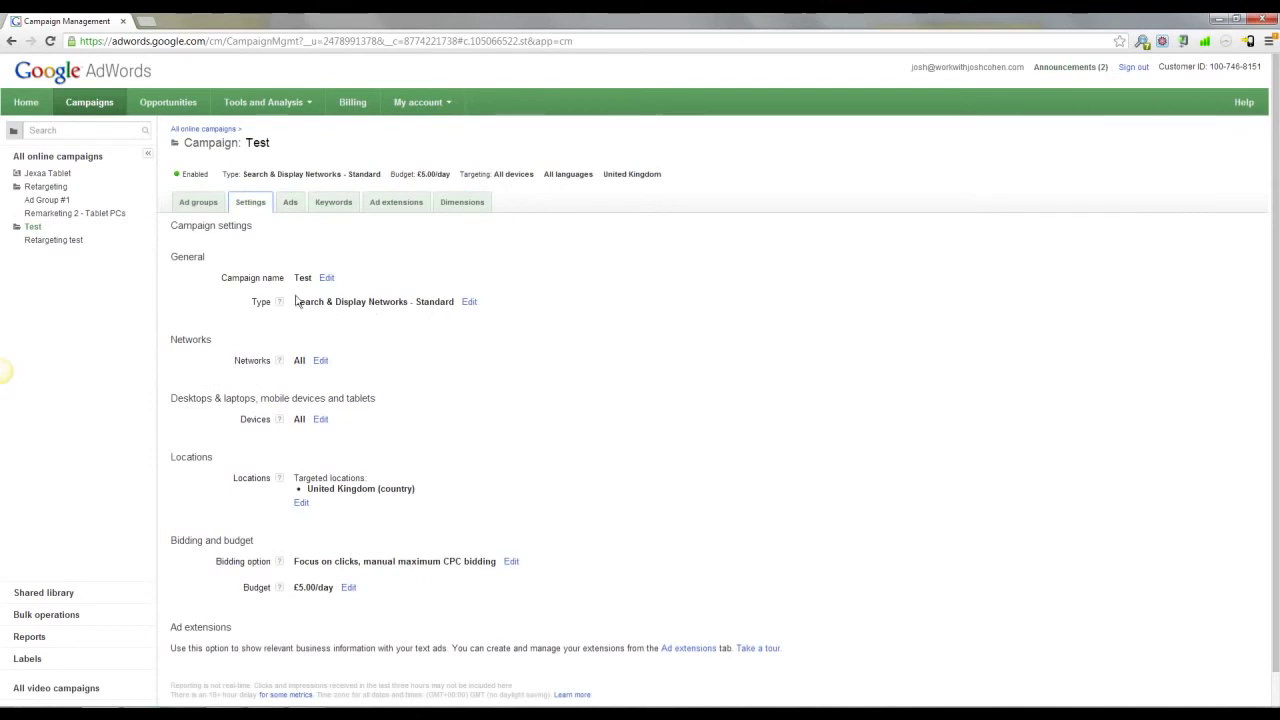
{"action": "scroll", "coordinate": [279, 294], "scroll_direction": "down", "scroll_amount": 1}
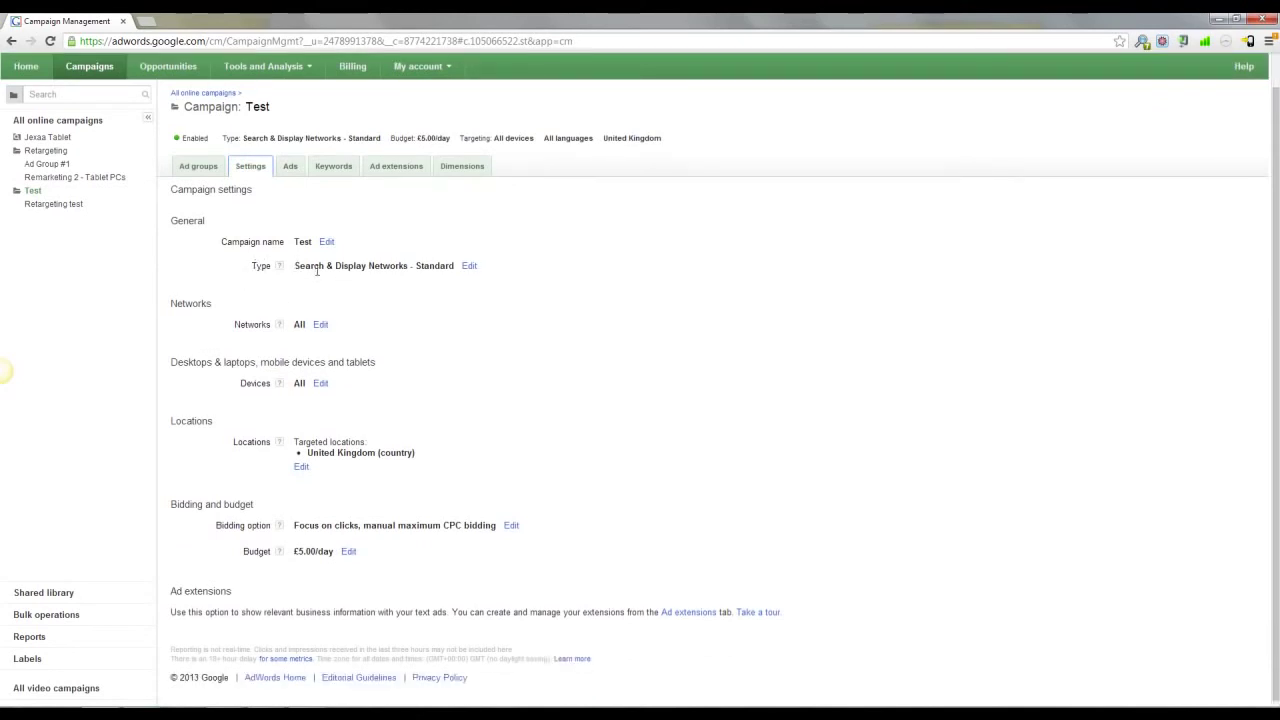
{"action": "left_click", "coordinate": [467, 266]}
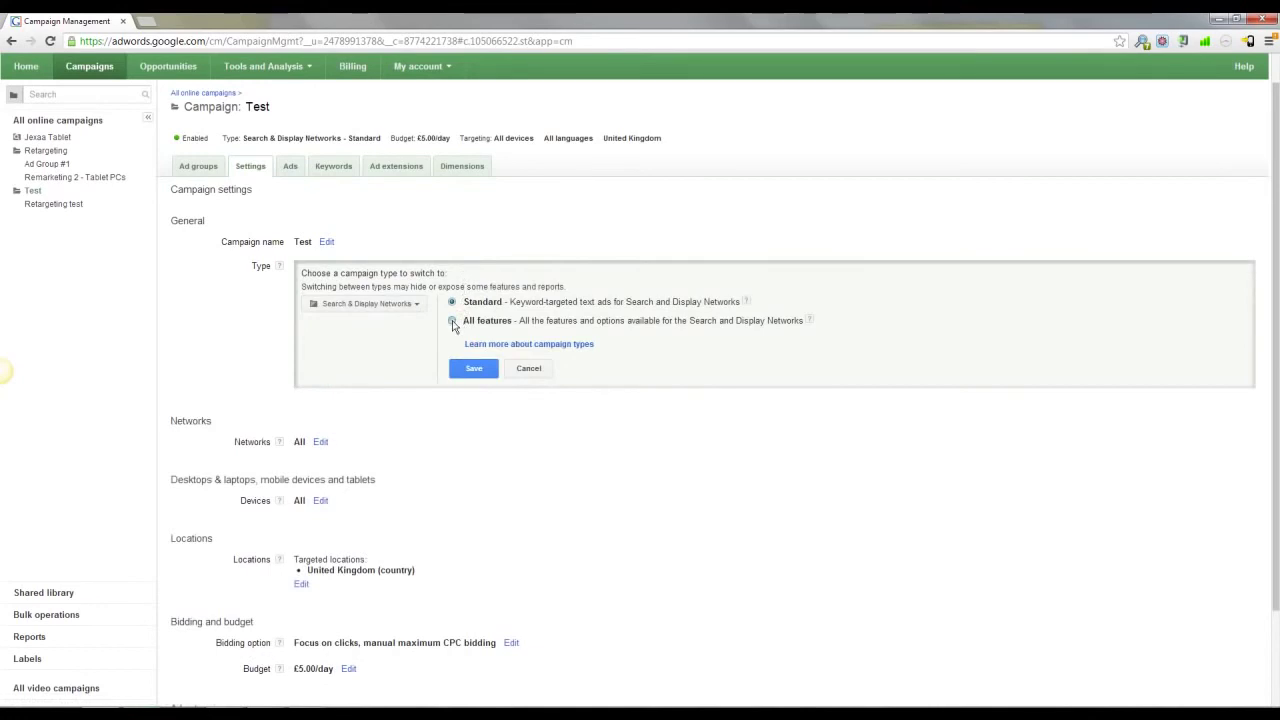
{"action": "left_click", "coordinate": [479, 367]}
{"action": "left_click", "coordinate": [470, 369]}
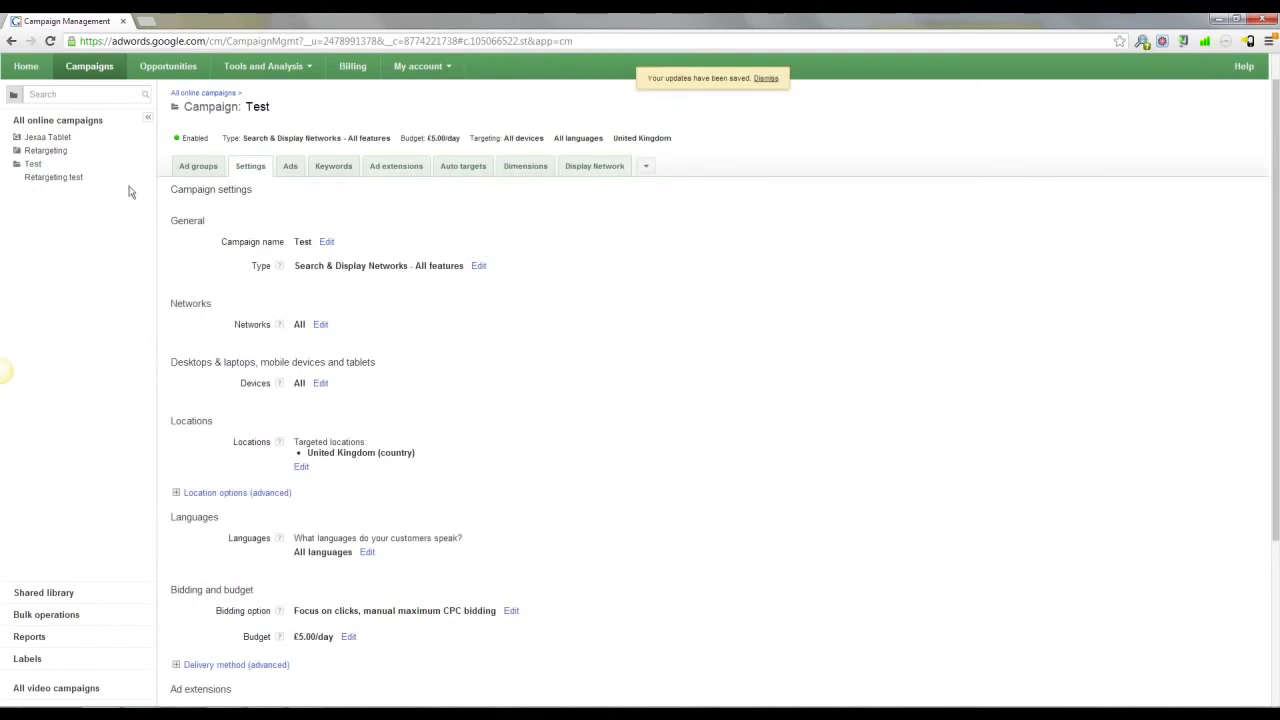
Step: Edit the display targeting of the Retargeting test ad group and add the Jexaa remarketing list to its selected audiences
{"action": "left_click", "coordinate": [53, 177]}
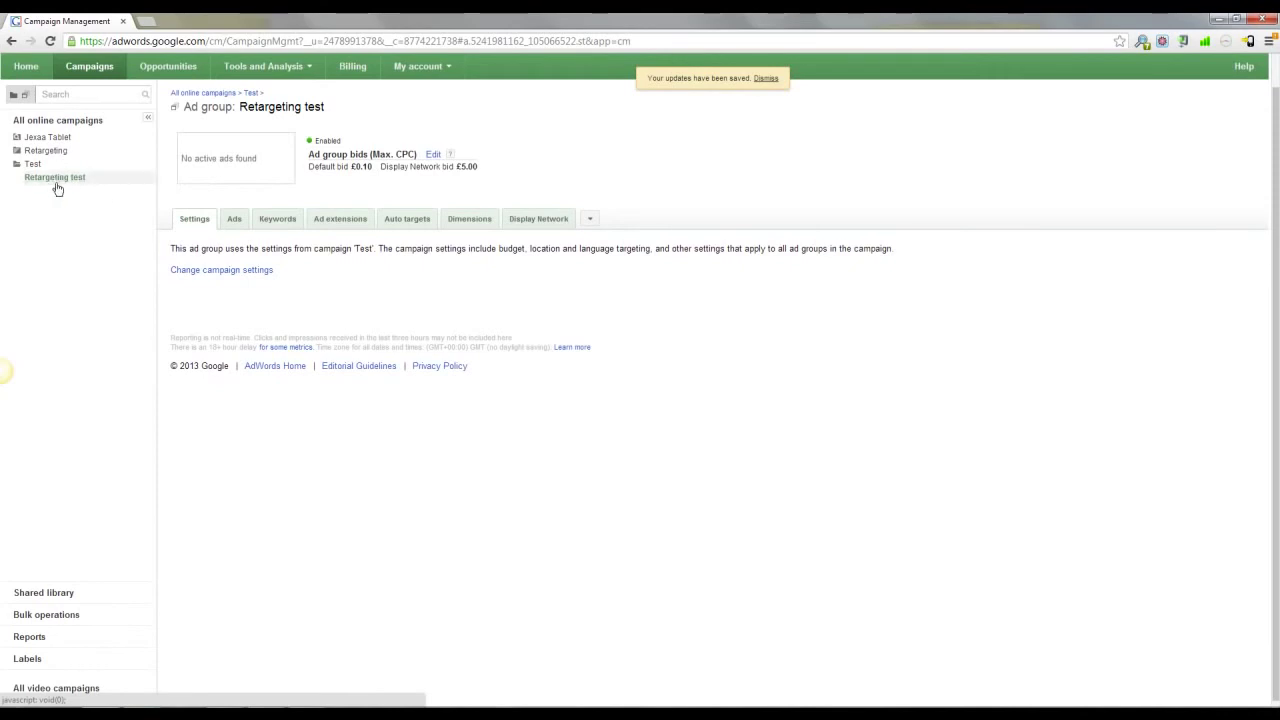
{"action": "left_click", "coordinate": [537, 222]}
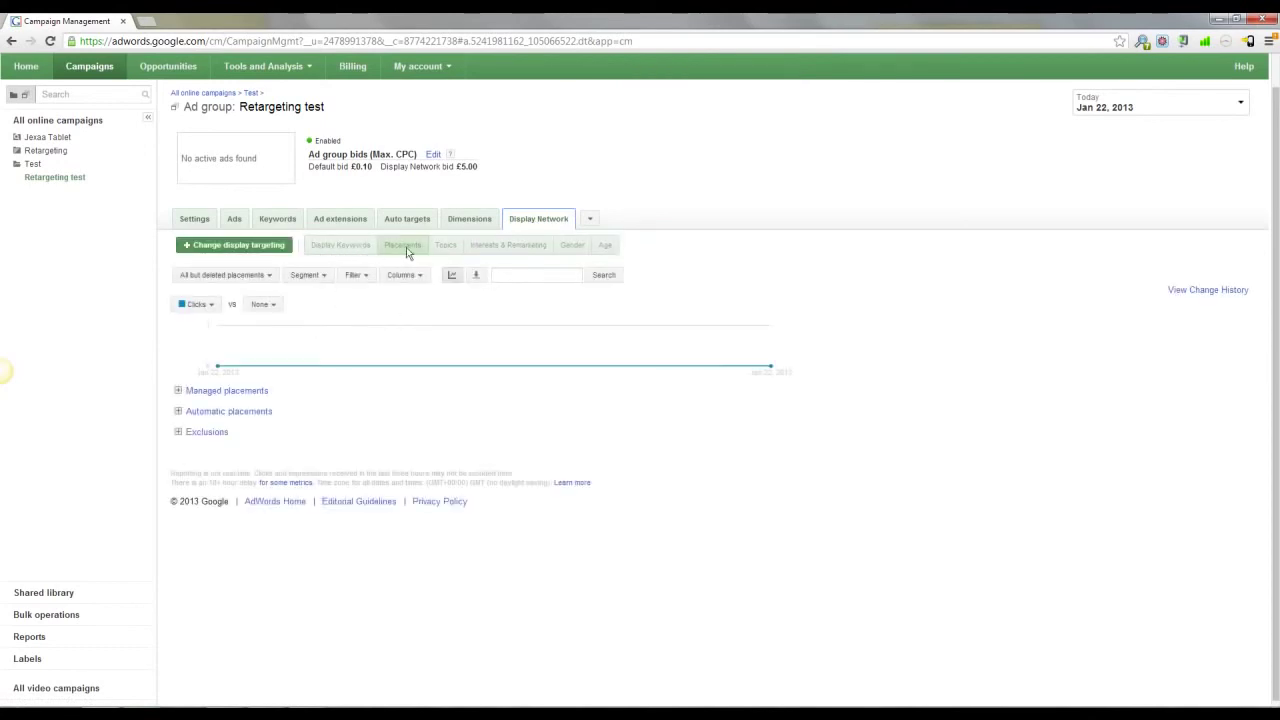
{"action": "left_click", "coordinate": [514, 247]}
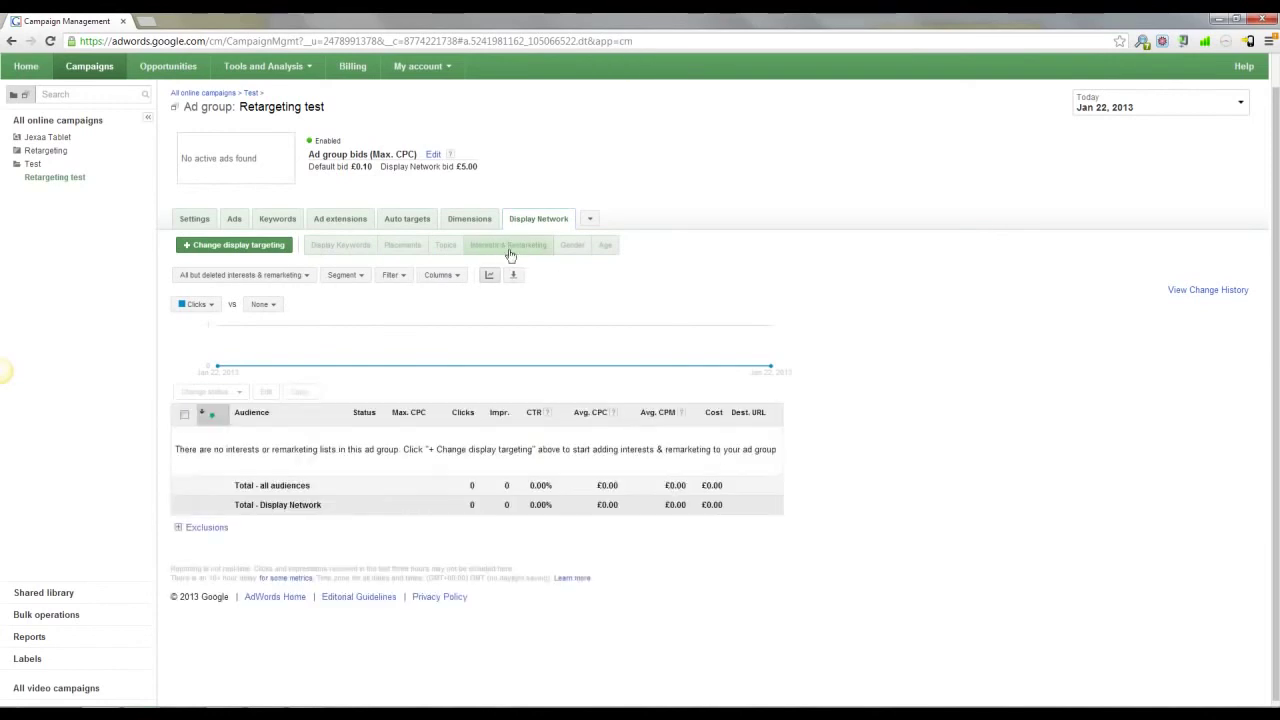
{"action": "scroll", "coordinate": [231, 318], "scroll_direction": "down", "scroll_amount": 1}
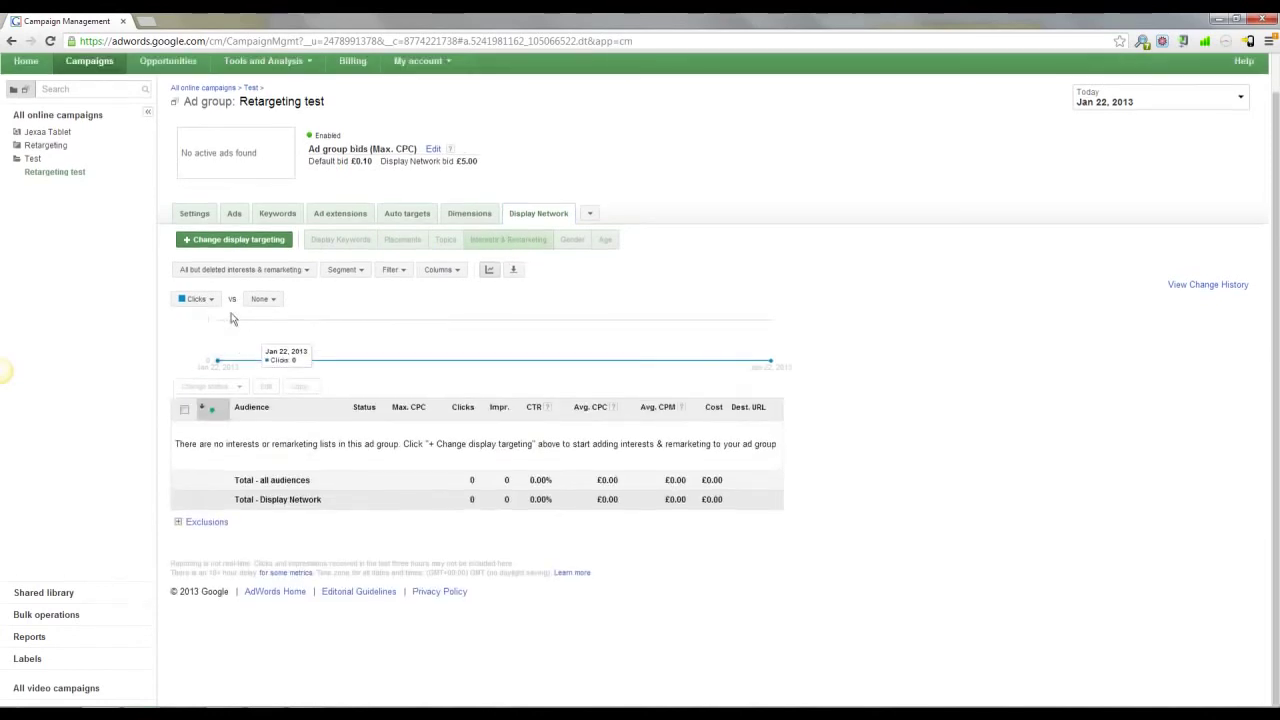
{"action": "left_click", "coordinate": [238, 240]}
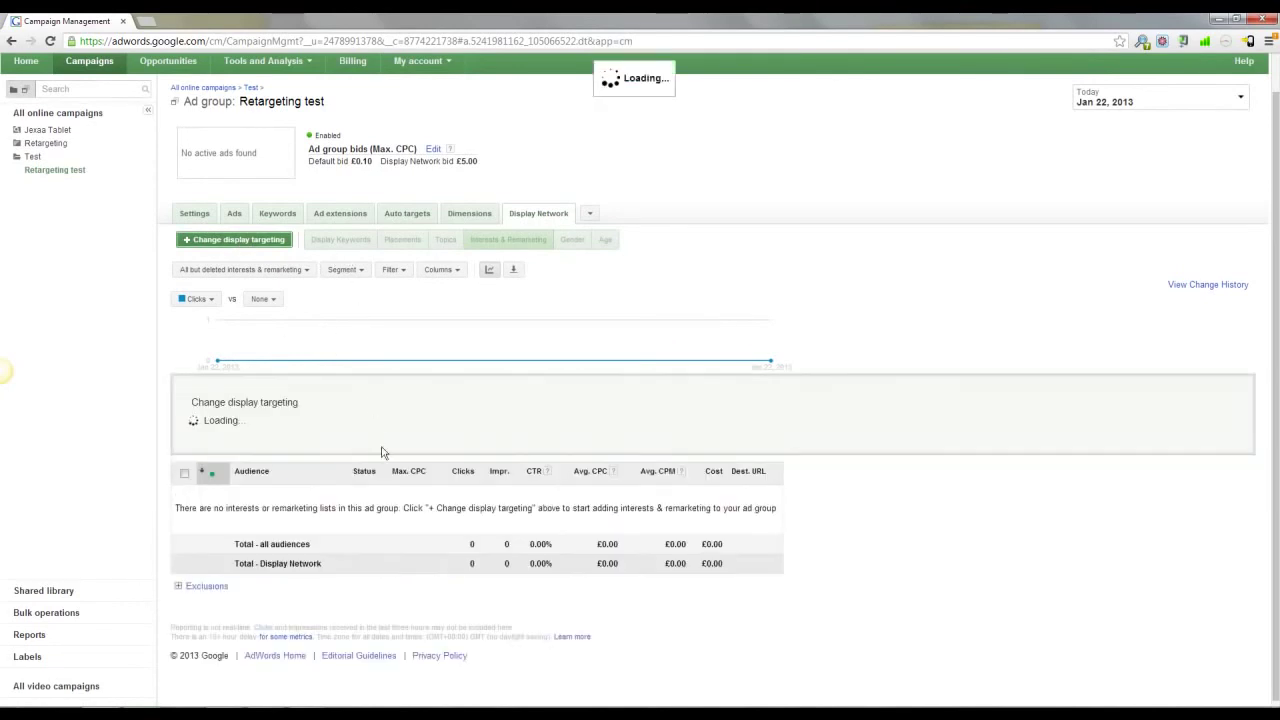
{"action": "scroll", "coordinate": [484, 380], "scroll_direction": "down", "scroll_amount": 1}
{"action": "scroll", "coordinate": [482, 380], "scroll_direction": "down", "scroll_amount": 2}
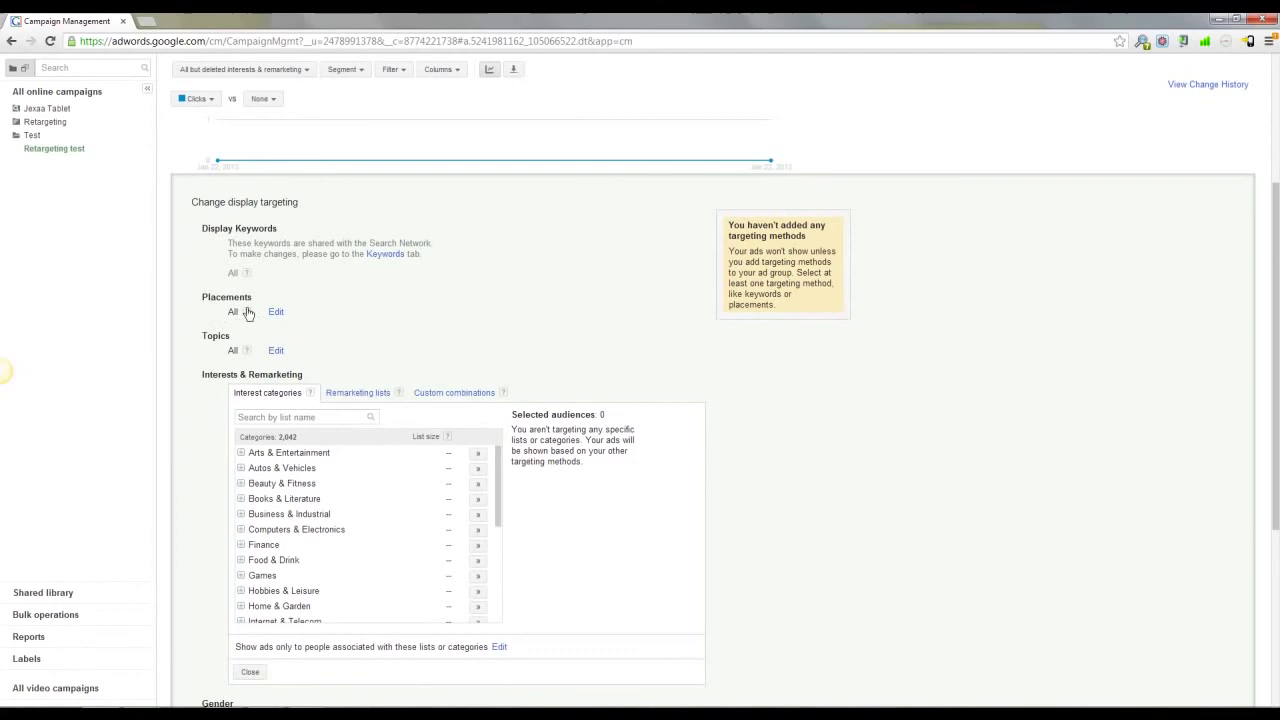
{"action": "scroll", "coordinate": [317, 314], "scroll_direction": "down", "scroll_amount": 1}
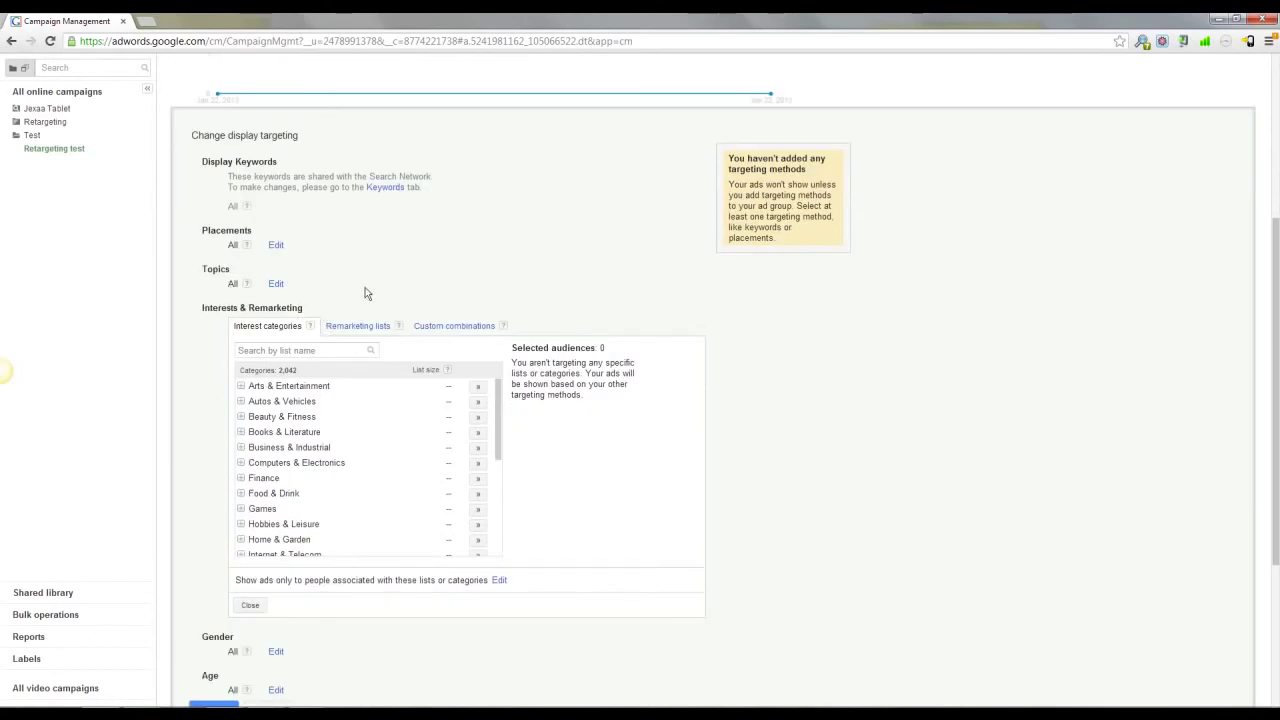
{"action": "scroll", "coordinate": [215, 378], "scroll_direction": "down", "scroll_amount": 1}
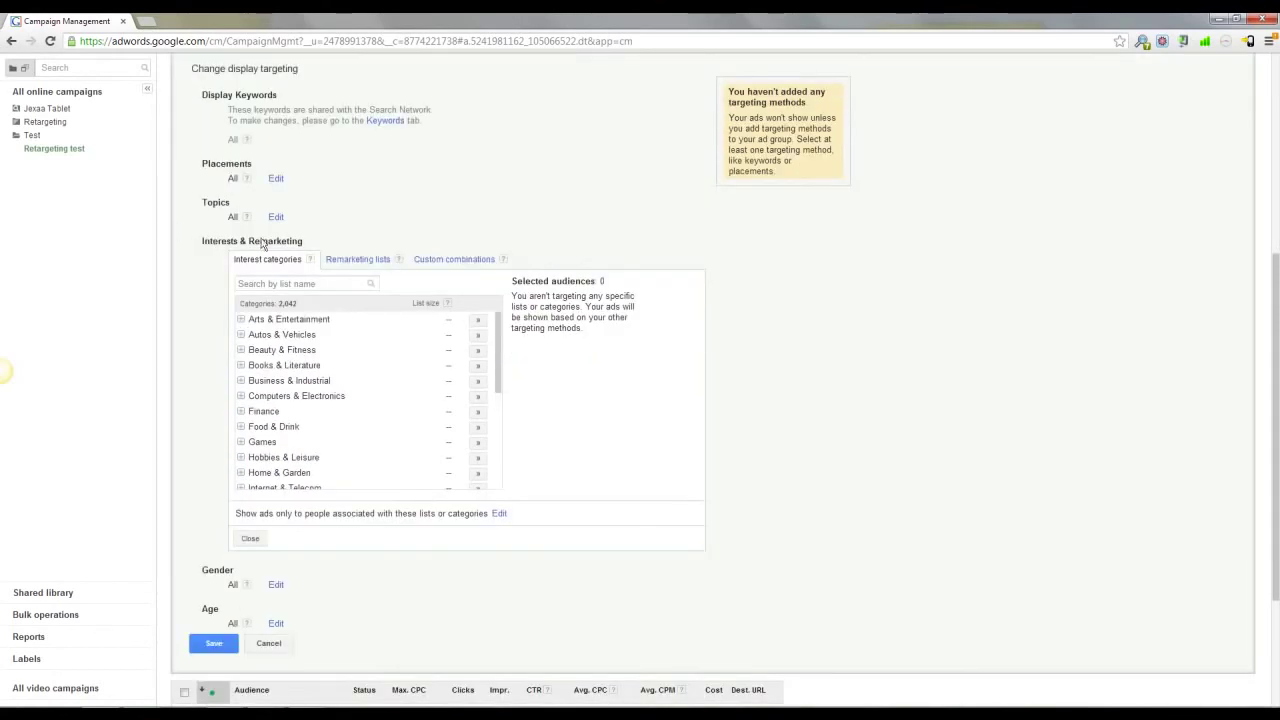
{"action": "left_click", "coordinate": [357, 259]}
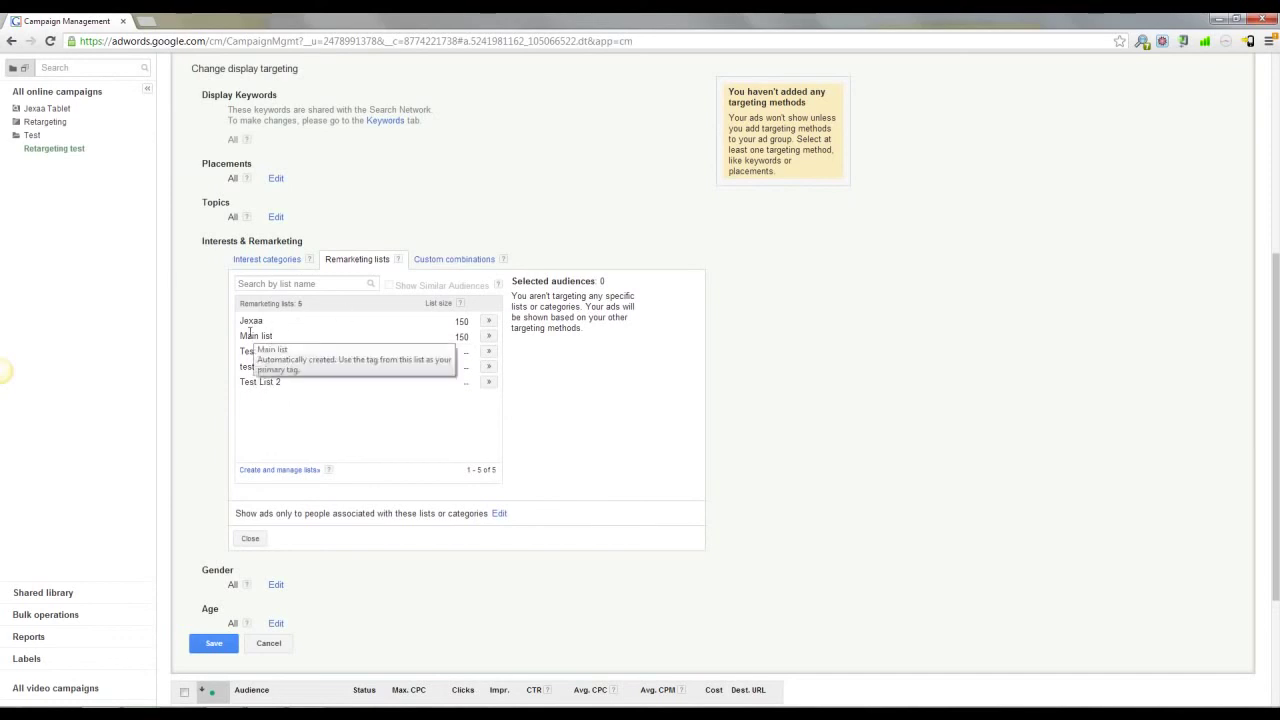
{"action": "left_click", "coordinate": [490, 321]}
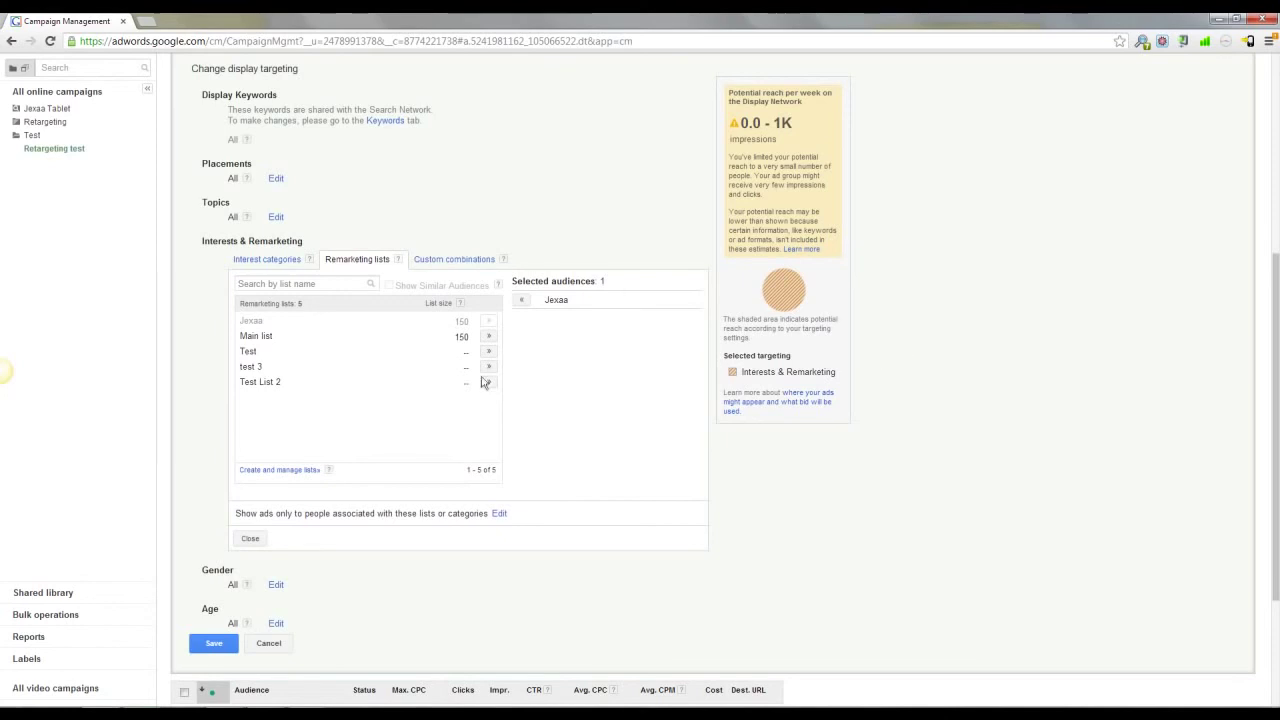
Step: Expand the gender targeting options and switch the age targeting to specific ages
{"action": "scroll", "coordinate": [470, 335], "scroll_direction": "down", "scroll_amount": 1}
{"action": "scroll", "coordinate": [310, 414], "scroll_direction": "down", "scroll_amount": 2}
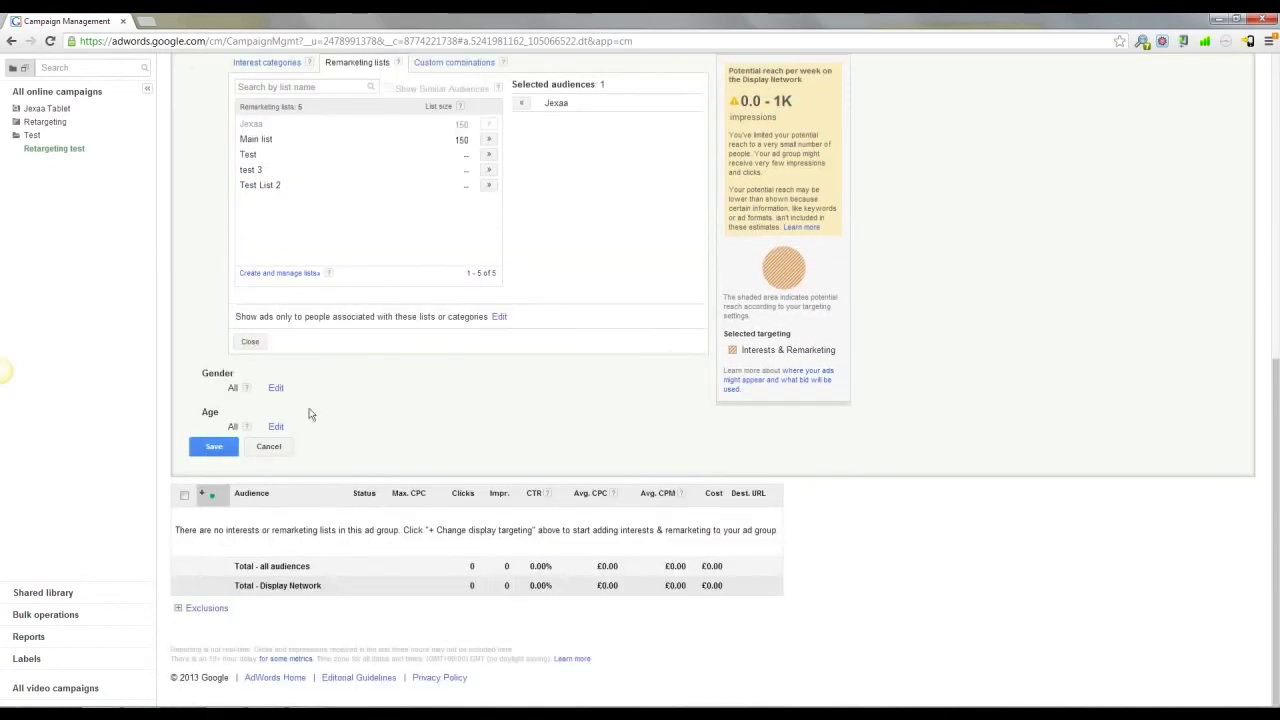
{"action": "left_click", "coordinate": [276, 388]}
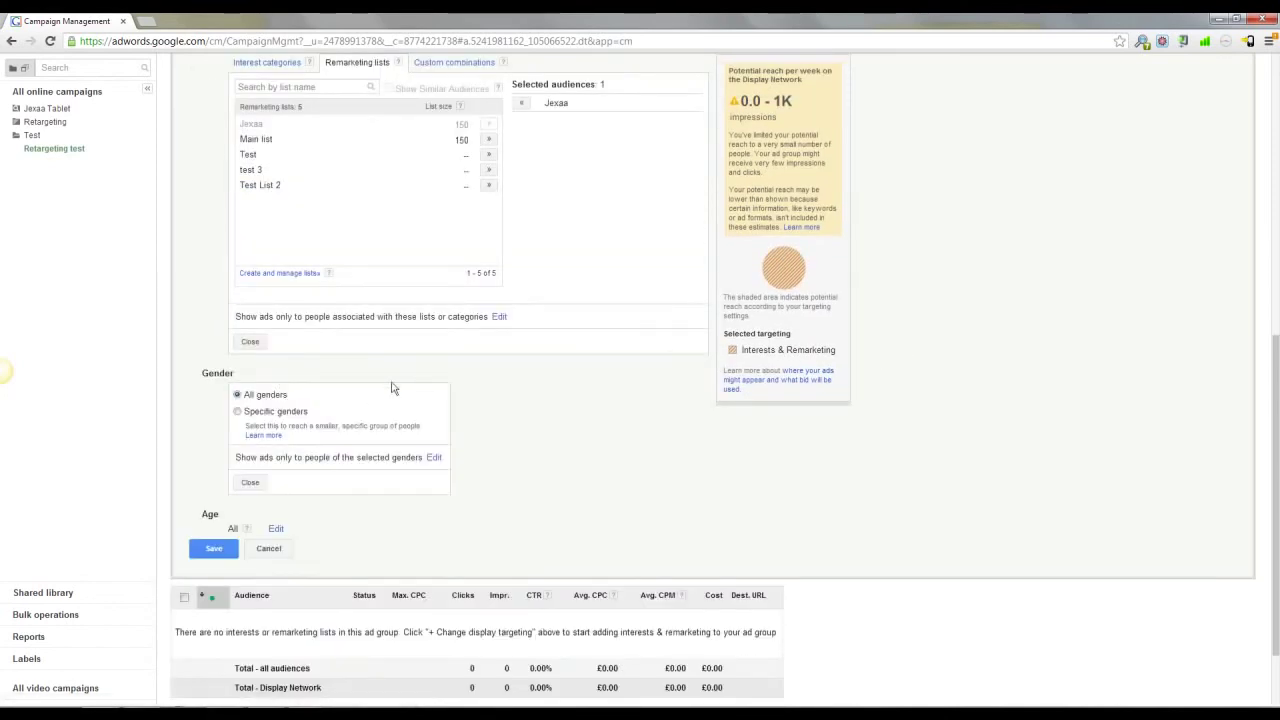
{"action": "scroll", "coordinate": [260, 455], "scroll_direction": "down", "scroll_amount": 1}
{"action": "left_click", "coordinate": [275, 461]}
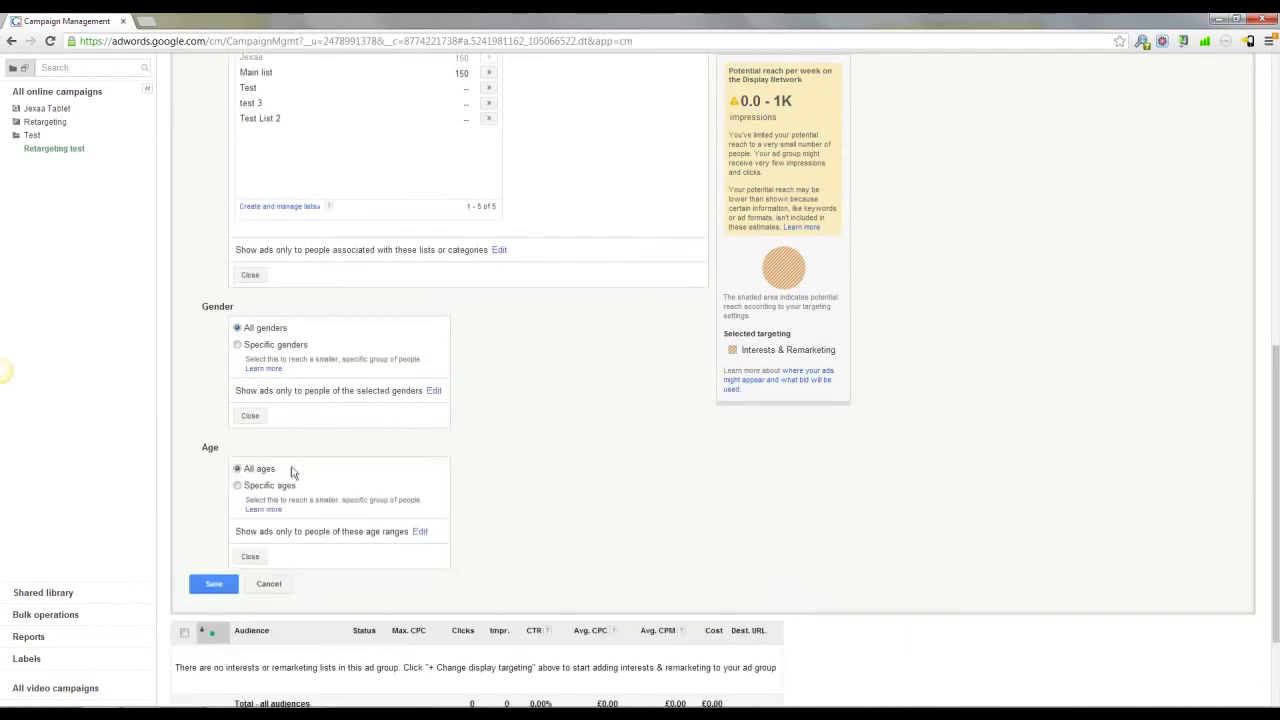
{"action": "left_click", "coordinate": [238, 485]}
{"action": "scroll", "coordinate": [200, 484], "scroll_direction": "down", "scroll_amount": 4}
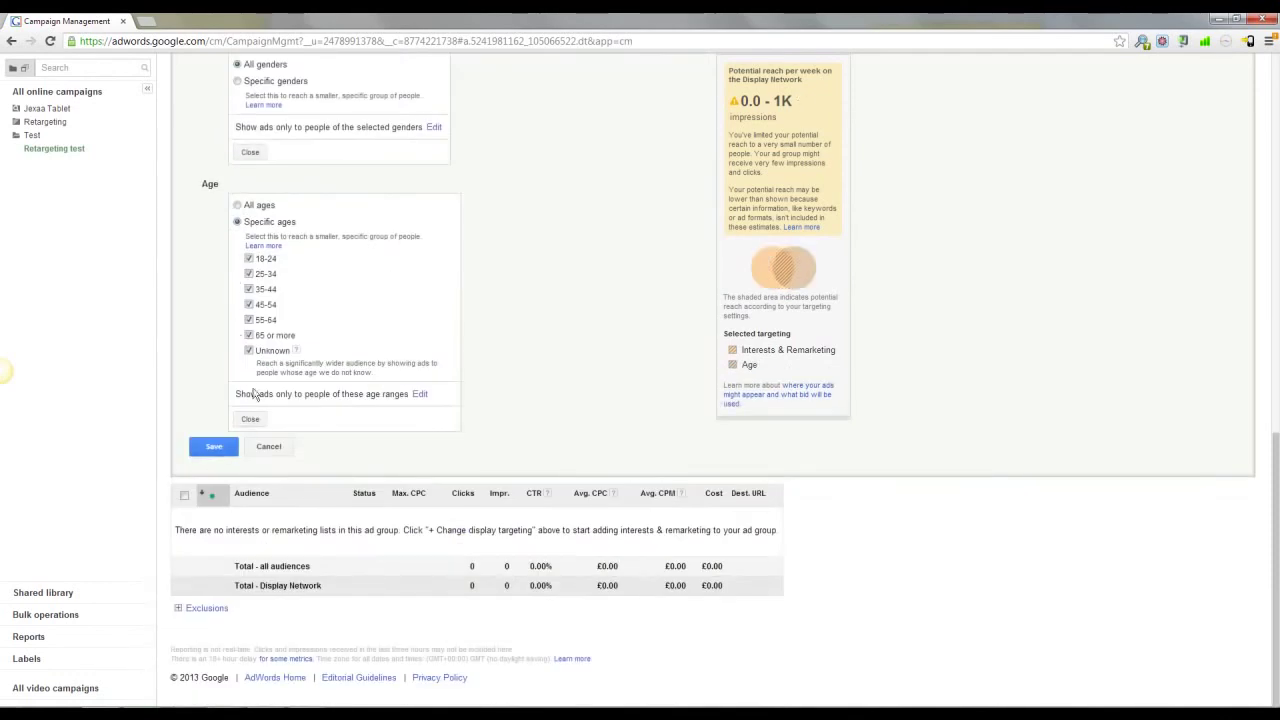
{"action": "left_click", "coordinate": [218, 449]}
Step: Review the Interests & Remarketing targeting of the Retargeting campaign and its Ad Group #1, closing the targeting editor without changes
{"action": "scroll", "coordinate": [216, 335], "scroll_direction": "up", "scroll_amount": 9}
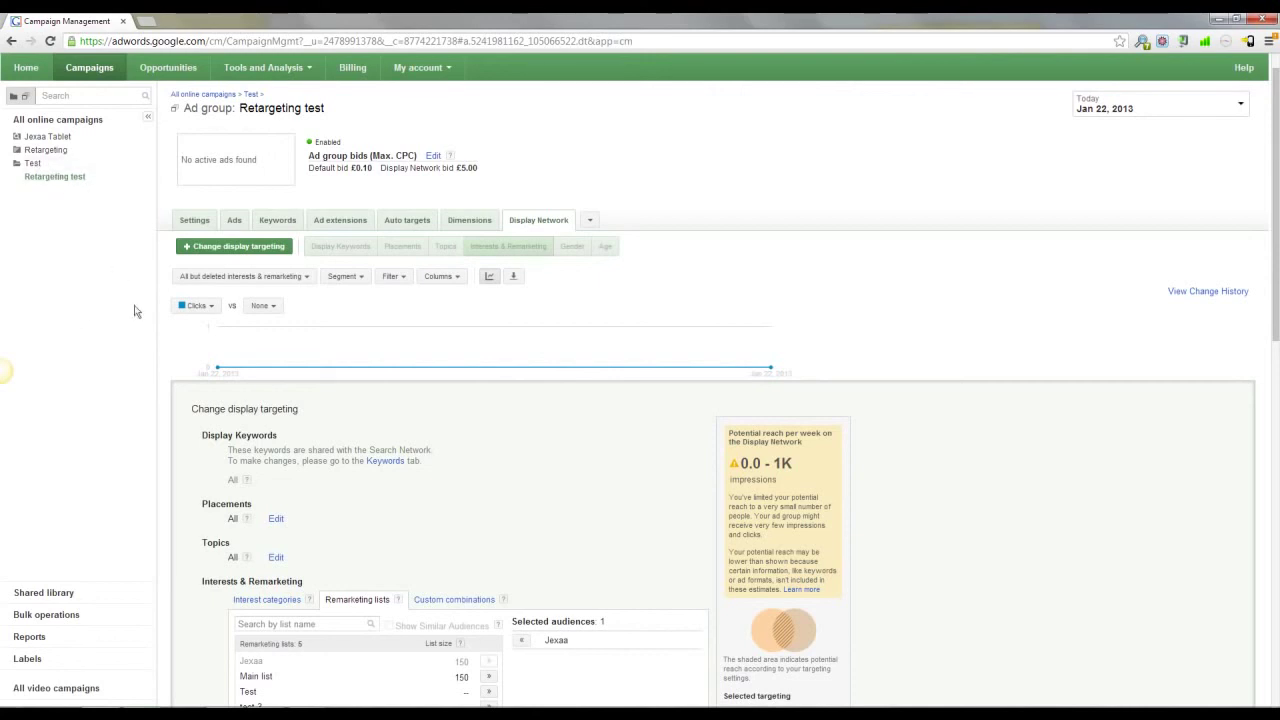
{"action": "left_click", "coordinate": [45, 150]}
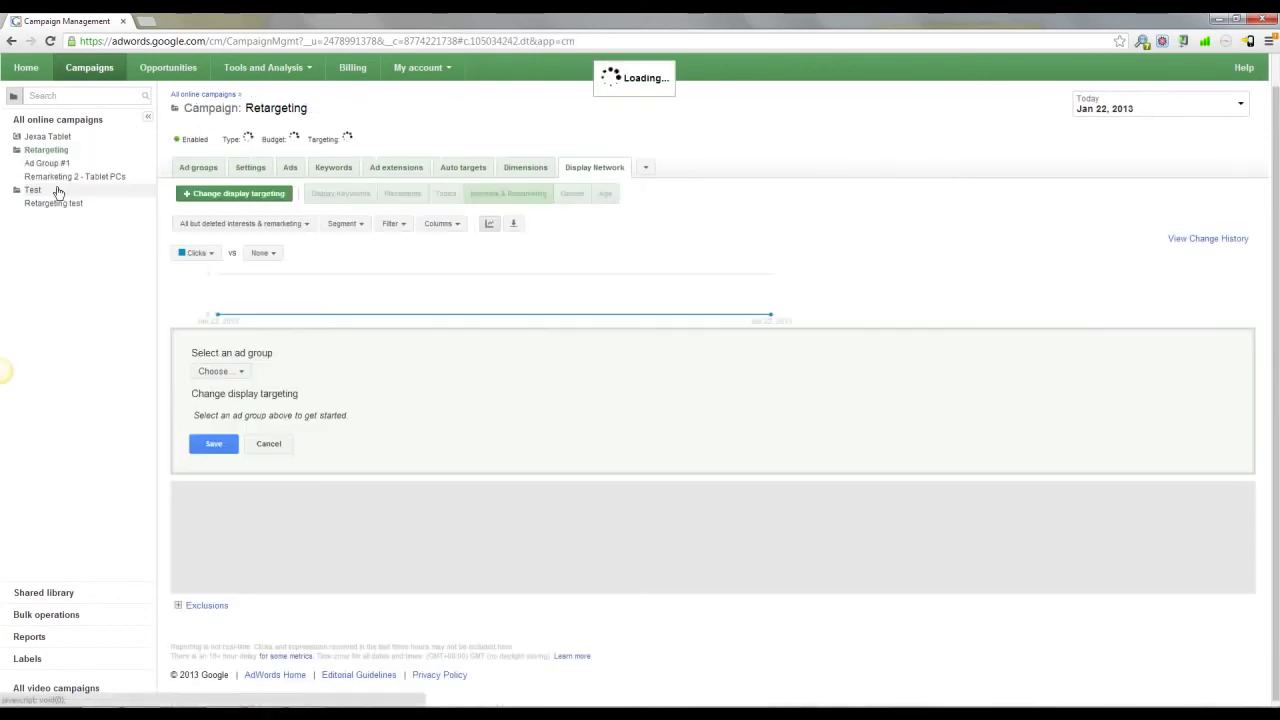
{"action": "left_click", "coordinate": [91, 165]}
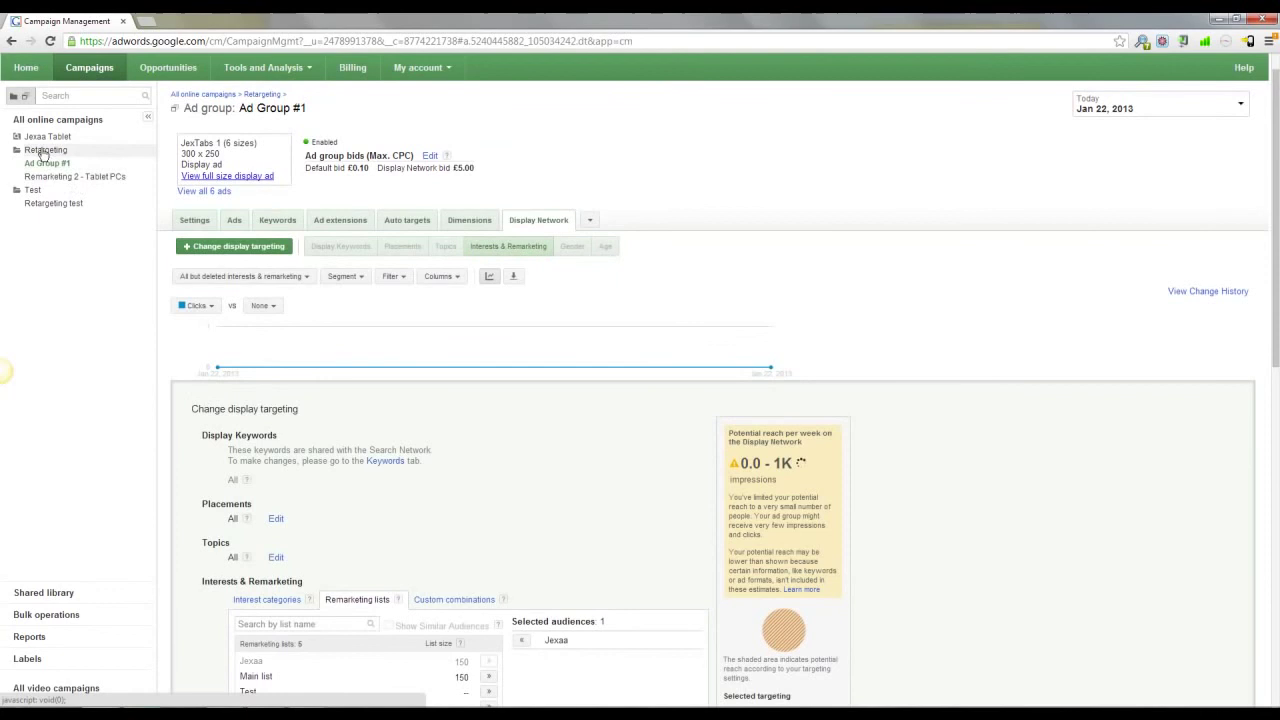
{"action": "left_click", "coordinate": [45, 150]}
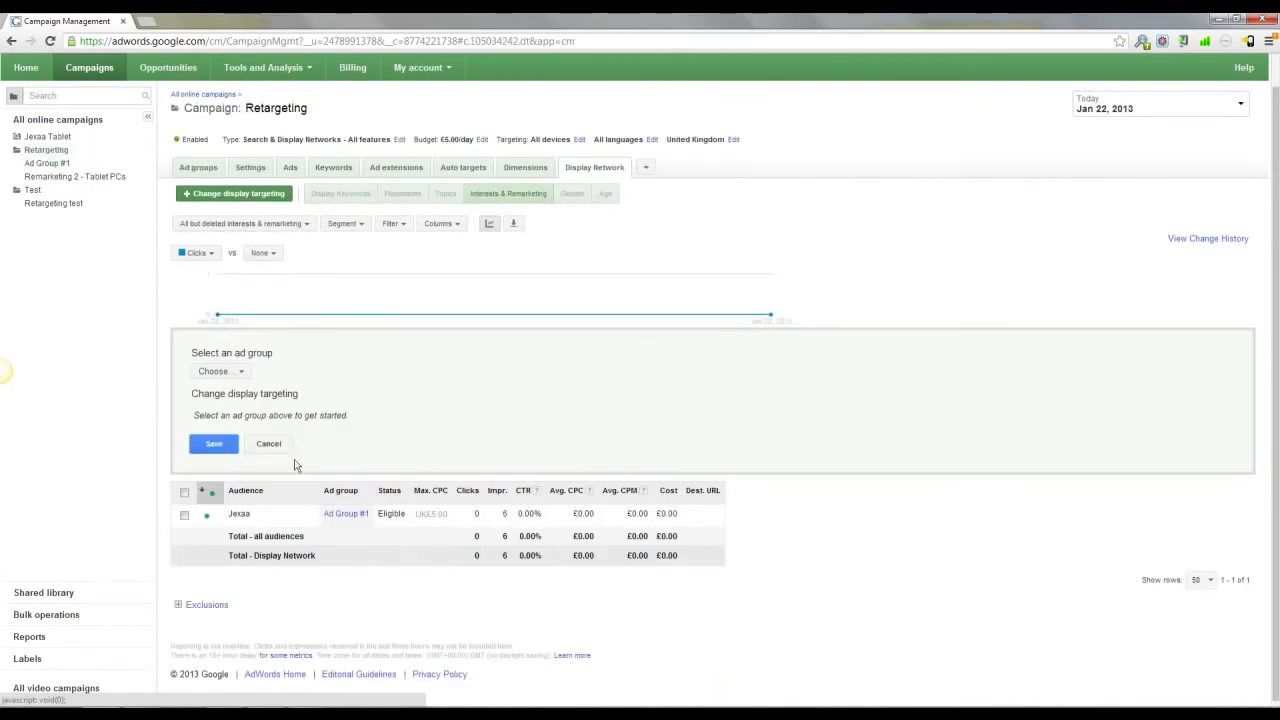
{"action": "scroll", "coordinate": [294, 459], "scroll_direction": "down", "scroll_amount": 1}
{"action": "left_click", "coordinate": [270, 440]}
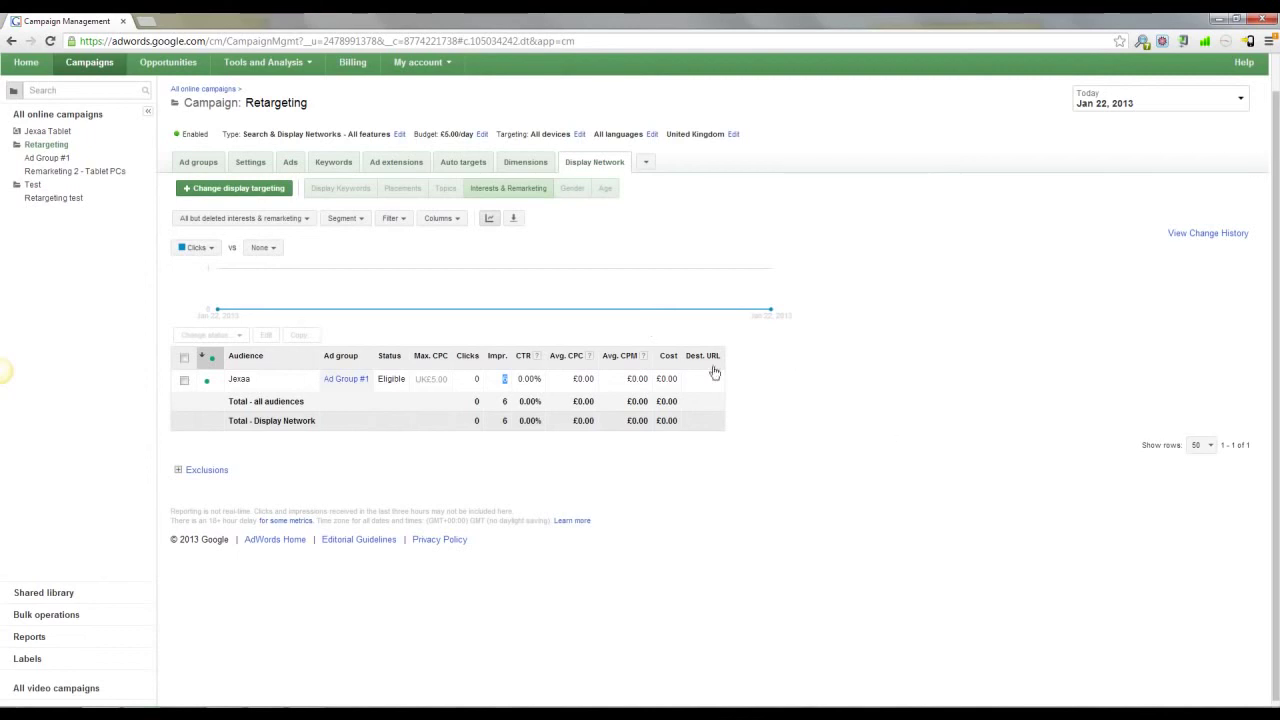
Step: Open the Audiences list in the shared library
{"action": "left_click", "coordinate": [50, 592]}
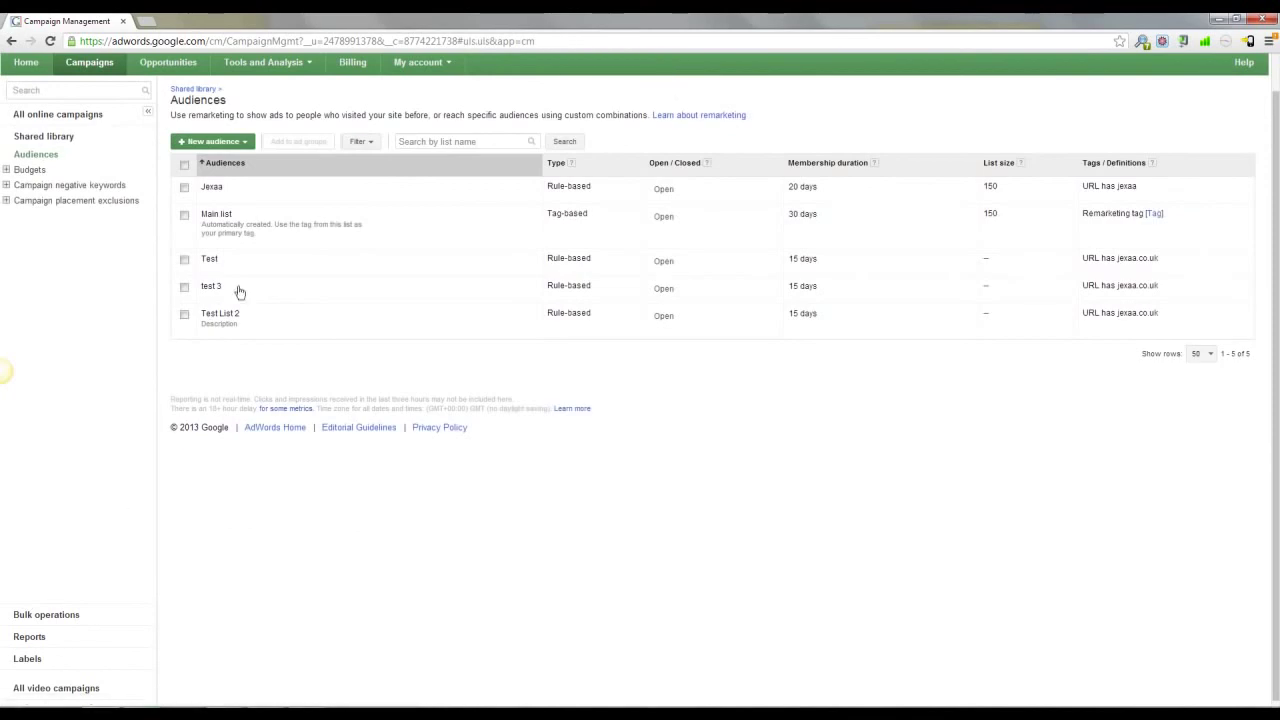
Step: Start a new remarketing list, review its definition, membership duration and initial size options, and leave the form without saving
{"action": "left_click", "coordinate": [215, 141]}
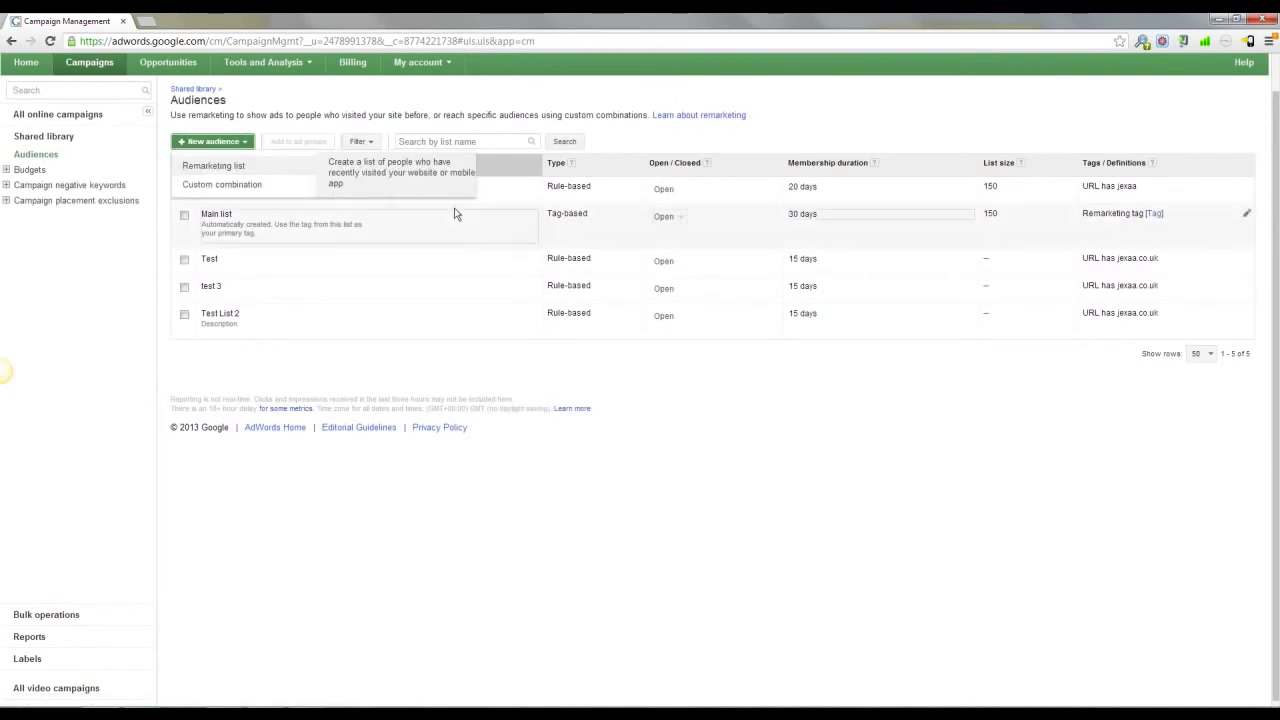
{"action": "left_click", "coordinate": [216, 167]}
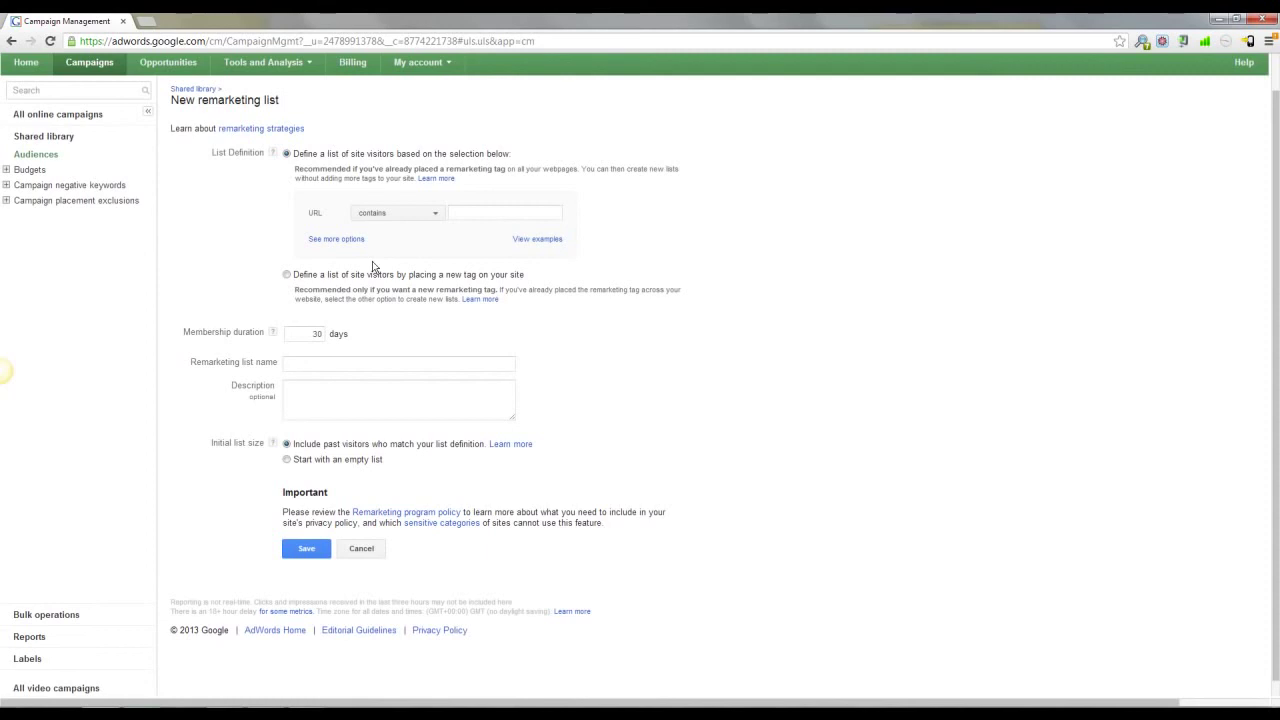
{"action": "scroll", "coordinate": [372, 261], "scroll_direction": "up", "scroll_amount": 1}
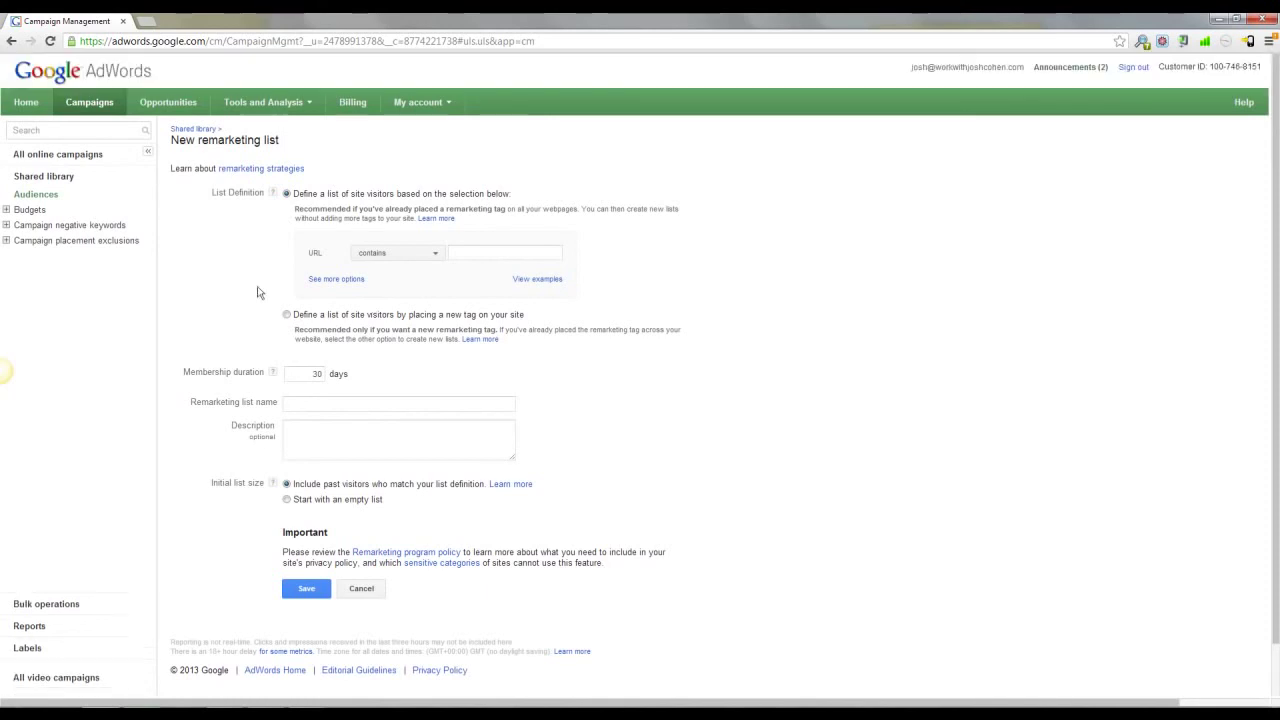
{"action": "key", "text": "alt+Left"}
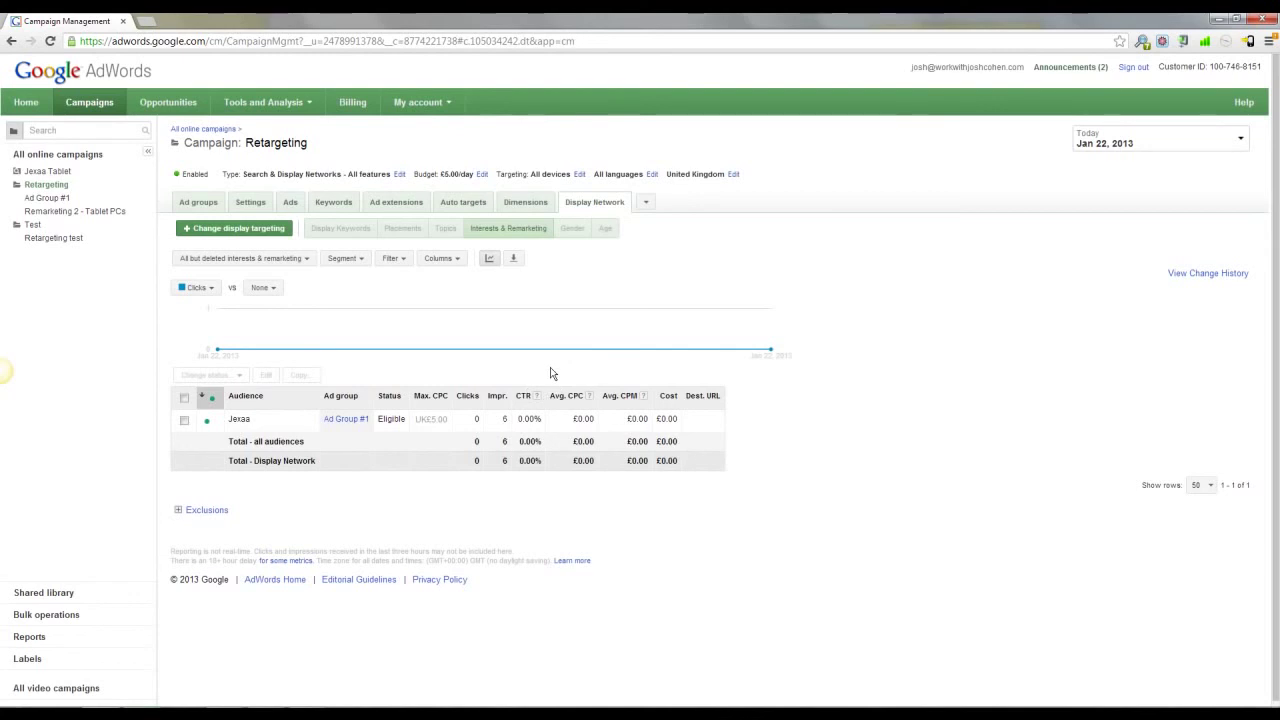
Step: Open the Retargeting campaign's settings and expand the advanced ad delivery options for ad rotation and frequency capping
{"action": "left_click", "coordinate": [250, 204]}
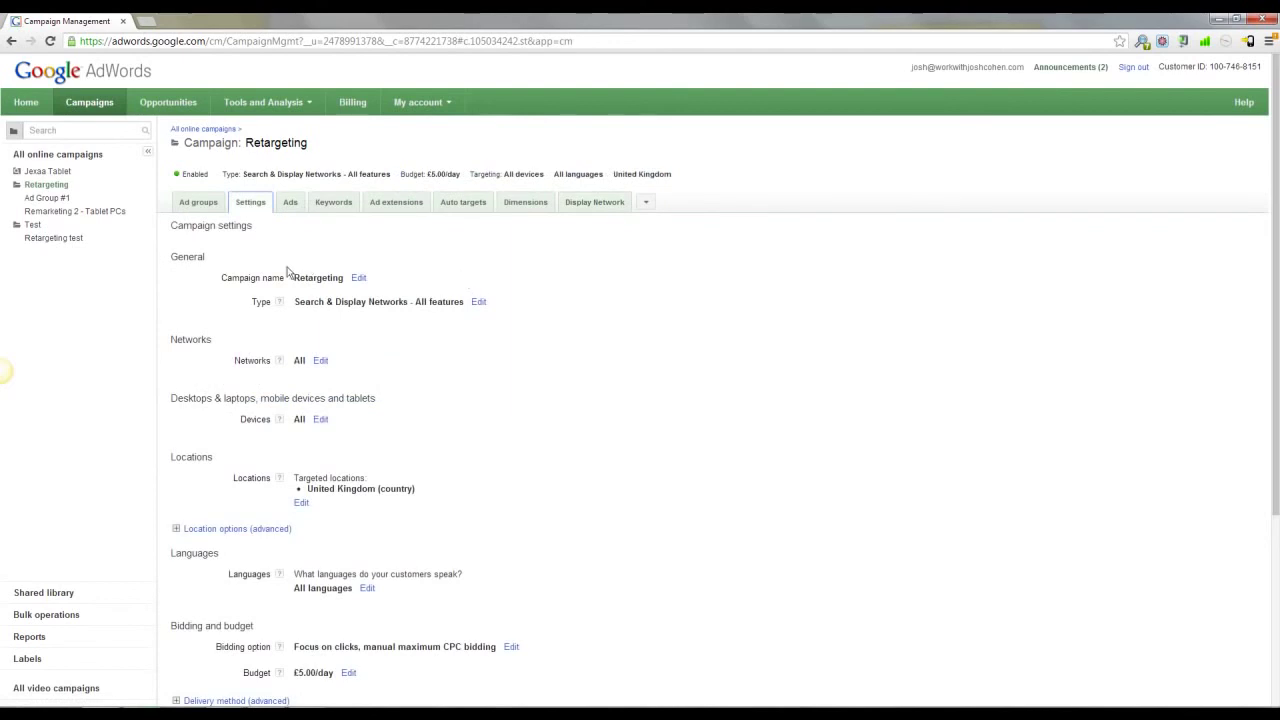
{"action": "scroll", "coordinate": [420, 290], "scroll_direction": "down", "scroll_amount": 5}
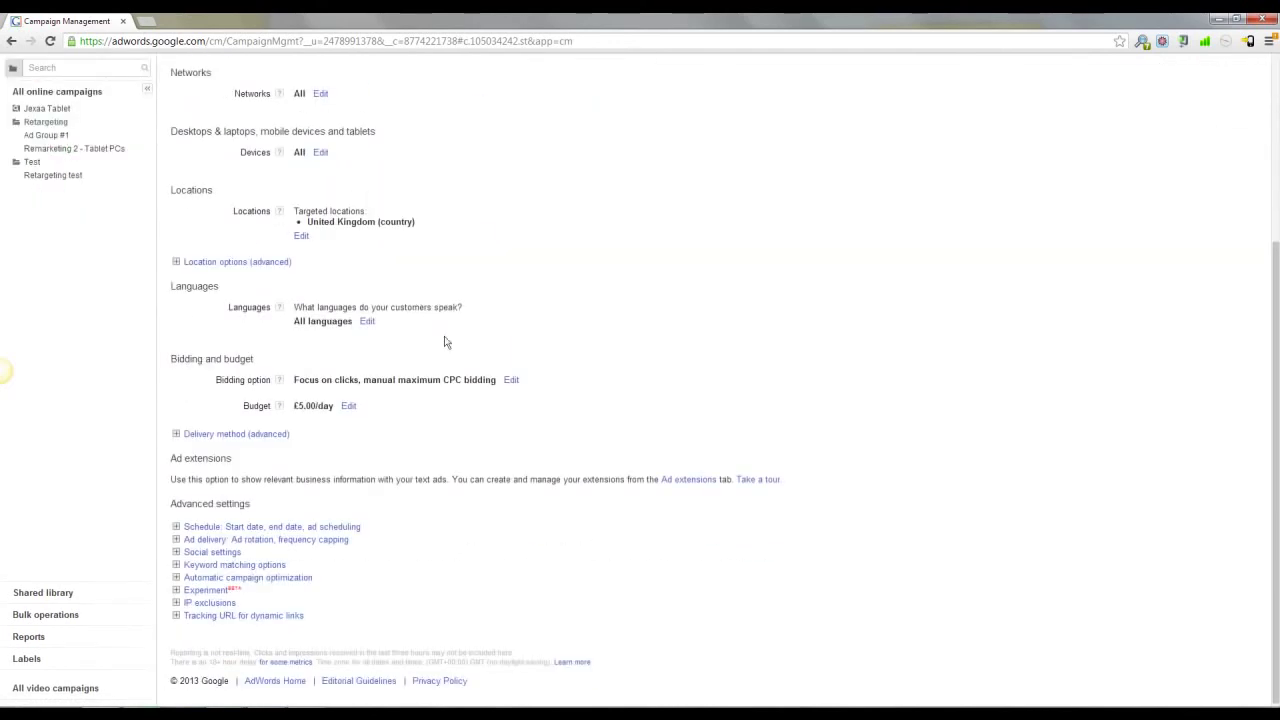
{"action": "scroll", "coordinate": [600, 300], "scroll_direction": "down", "scroll_amount": 5}
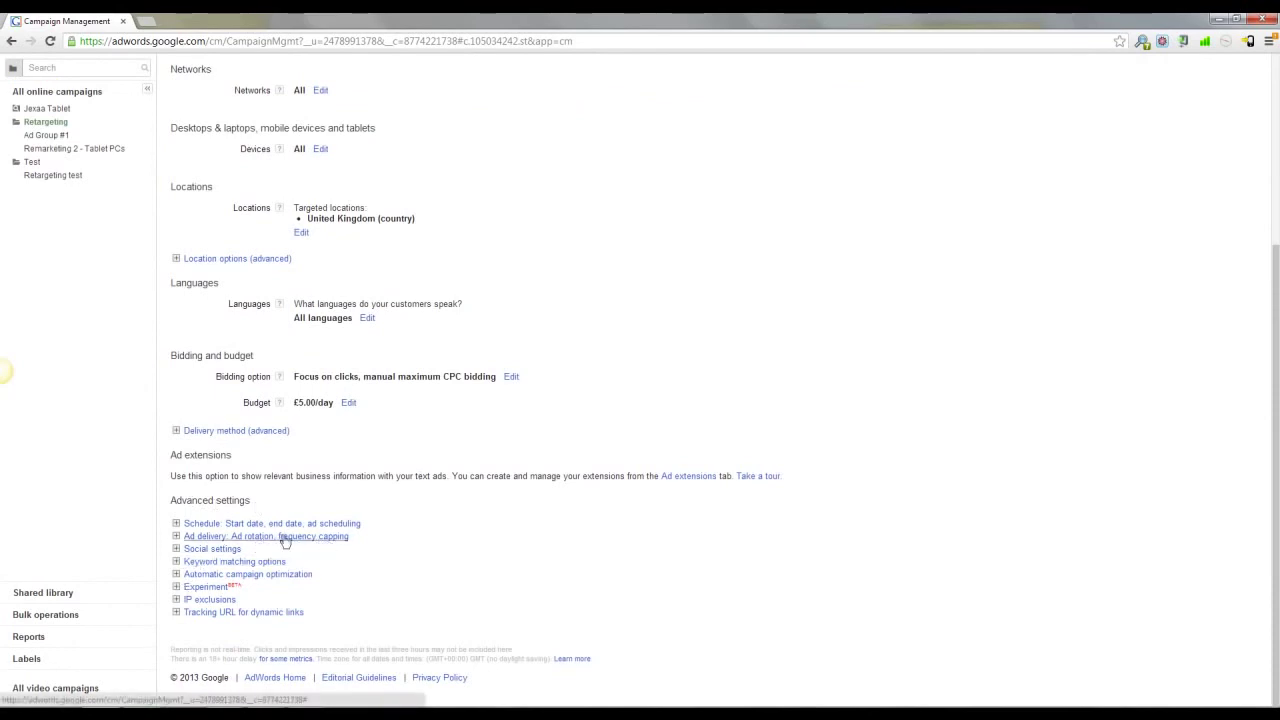
{"action": "left_click", "coordinate": [190, 537]}
{"action": "scroll", "coordinate": [580, 400], "scroll_direction": "down", "scroll_amount": 2}
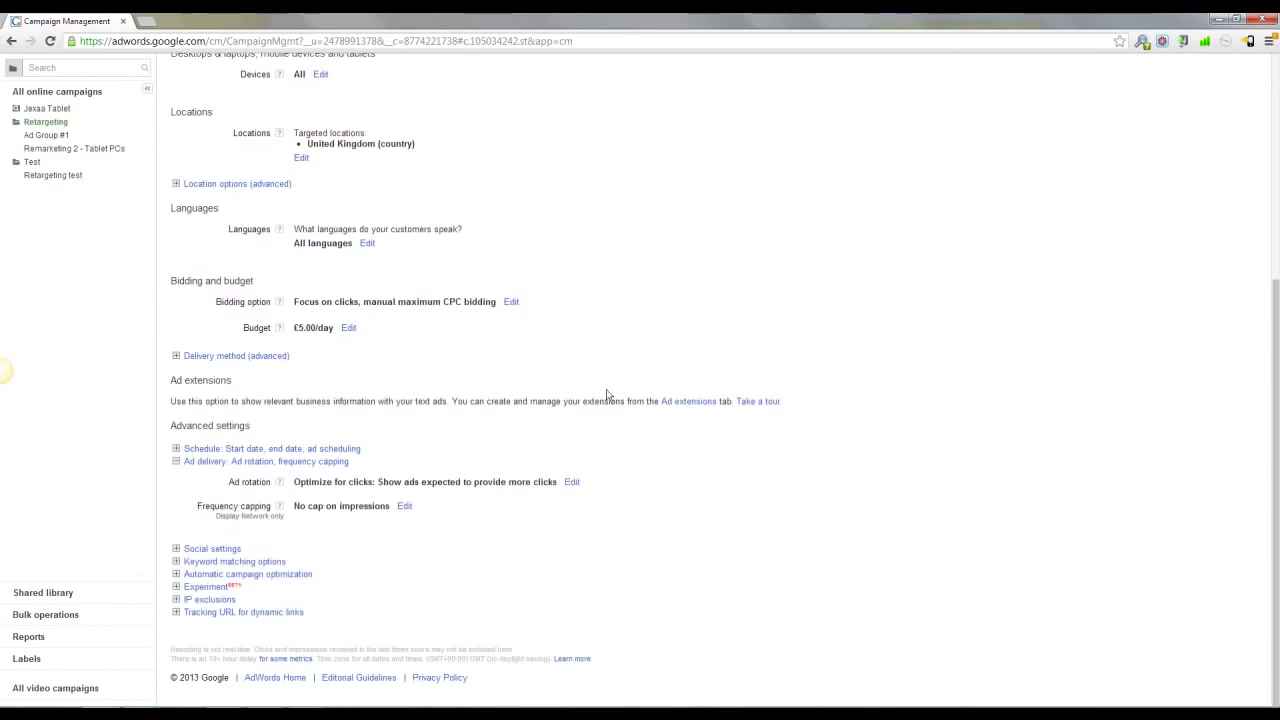
Step: Edit the campaign's frequency capping to limit it to 2 impressions, applied per ad
{"action": "left_click", "coordinate": [404, 506]}
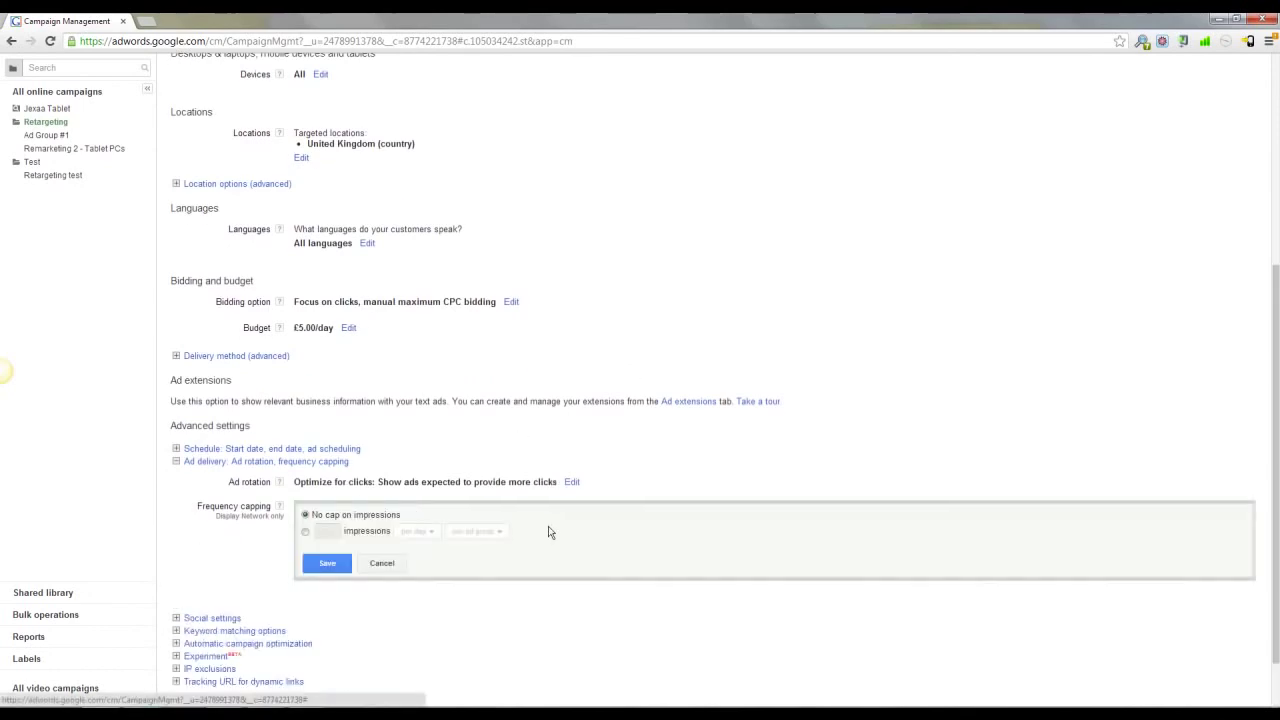
{"action": "scroll", "coordinate": [619, 460], "scroll_direction": "down", "scroll_amount": 2}
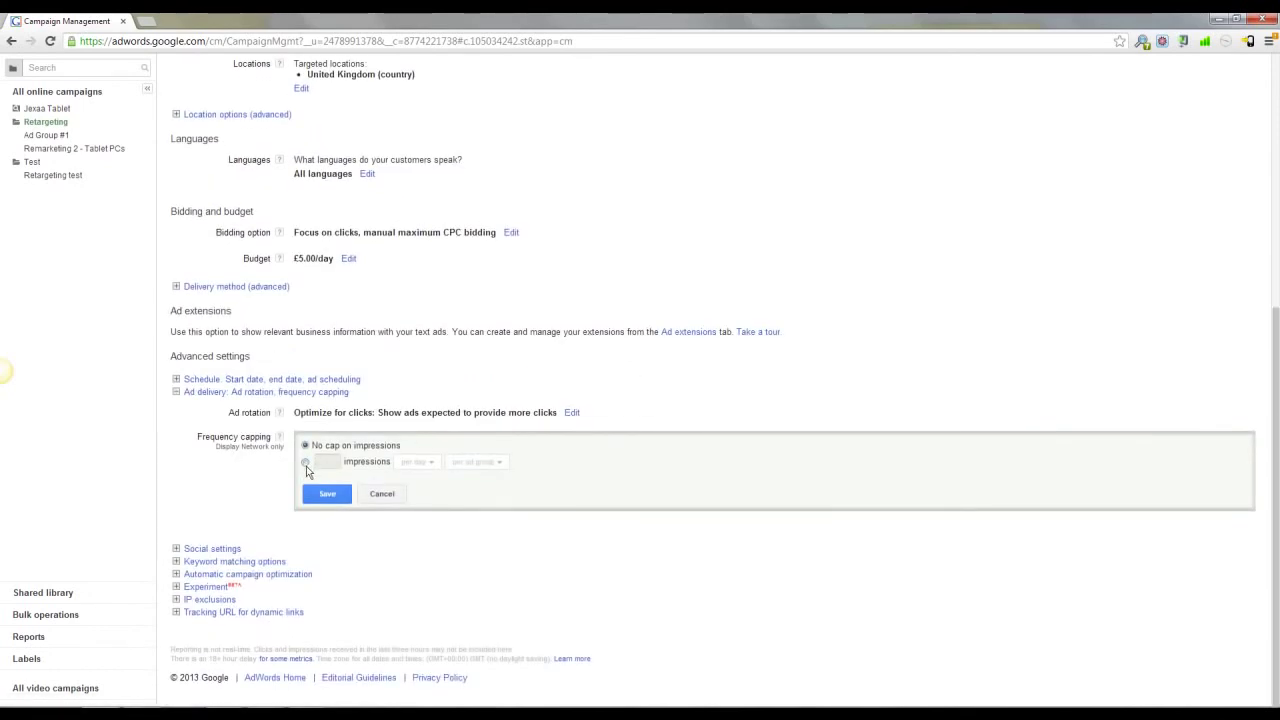
{"action": "left_click", "coordinate": [305, 462]}
{"action": "left_click", "coordinate": [330, 461]}
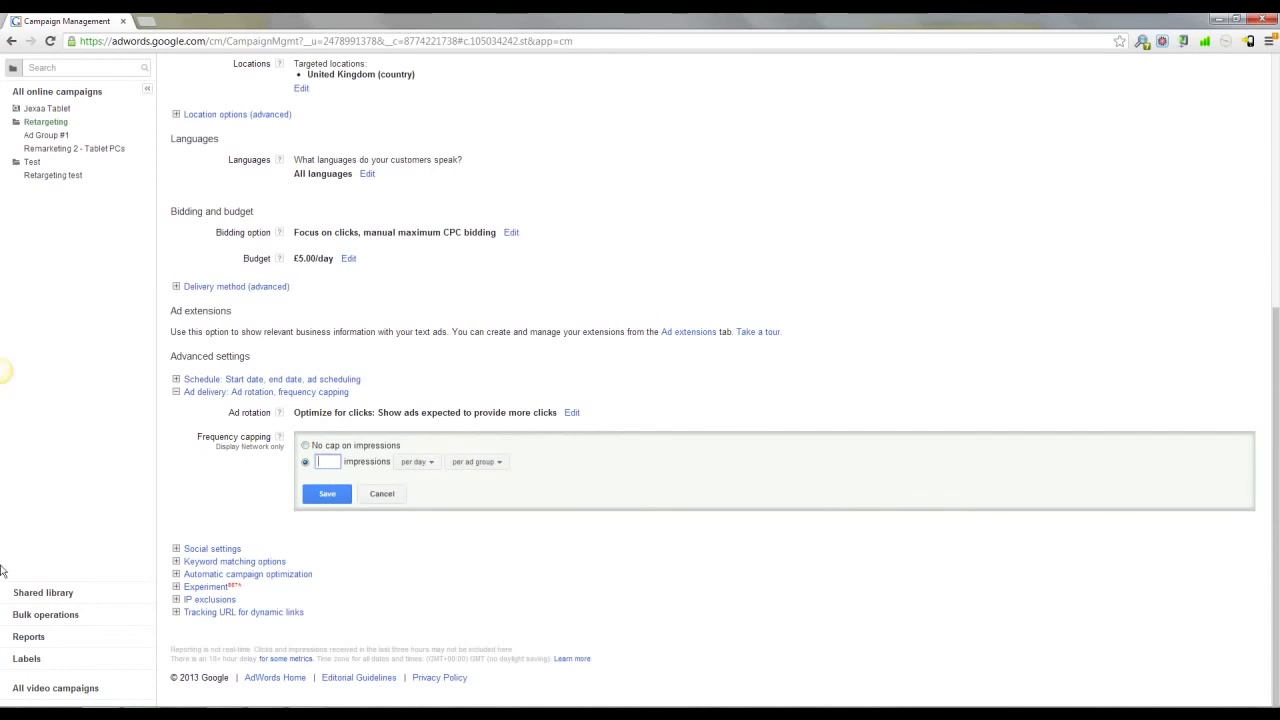
{"action": "type", "text": "2"}
{"action": "left_click", "coordinate": [479, 464]}
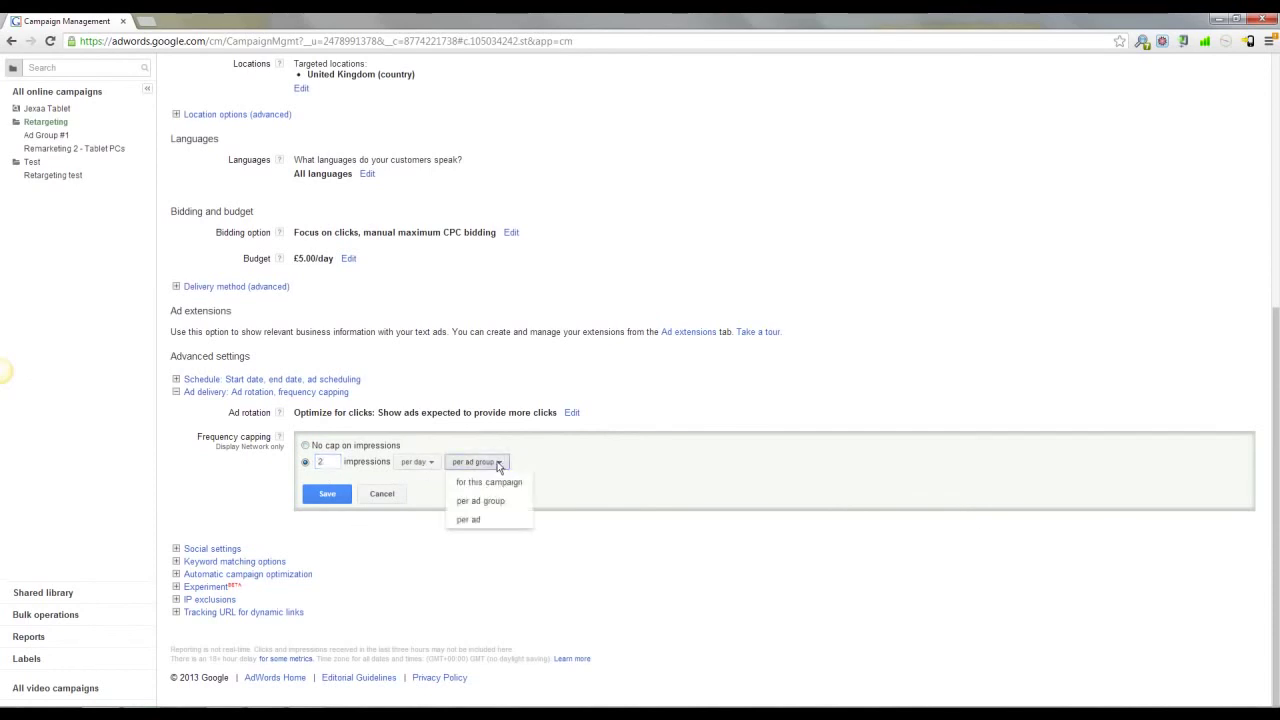
{"action": "left_click", "coordinate": [498, 466]}
{"action": "left_click", "coordinate": [492, 464]}
{"action": "left_click", "coordinate": [472, 519]}
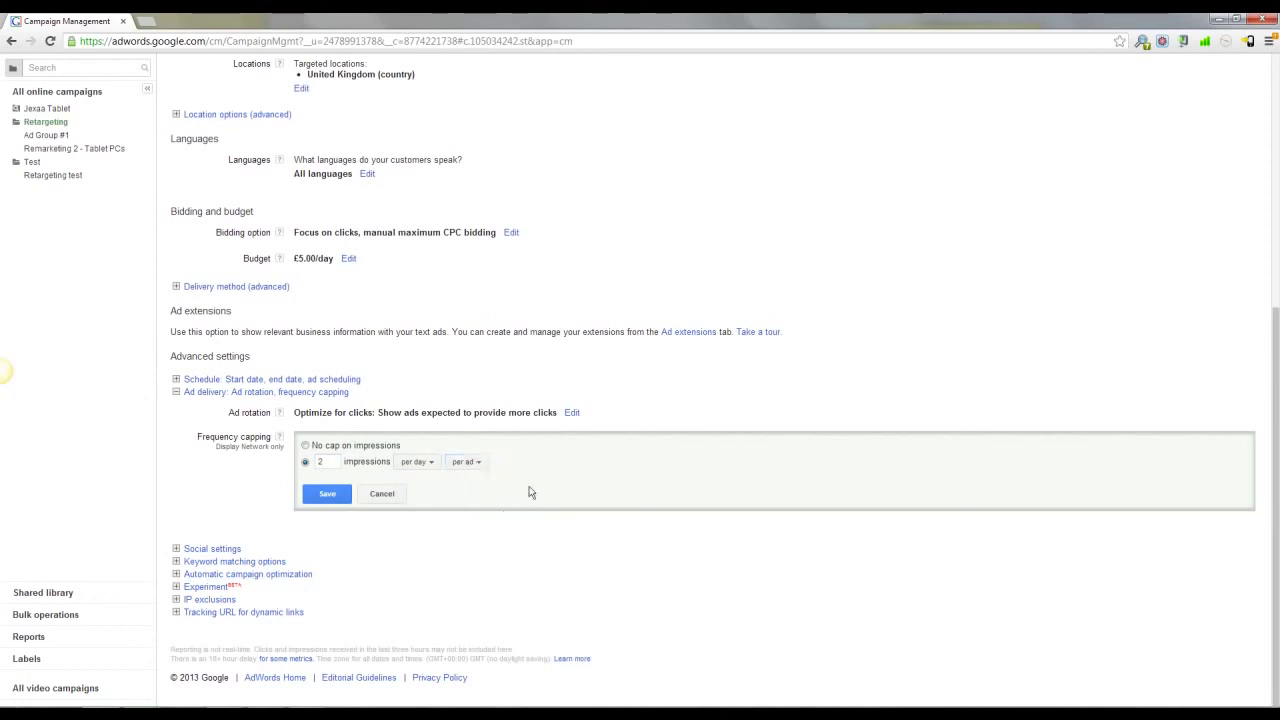
Step: Keep the impression cap's time period at per day and save the frequency cap of 2 impressions
{"action": "left_click", "coordinate": [418, 464]}
{"action": "left_click", "coordinate": [424, 468]}
{"action": "double_click", "coordinate": [321, 462]}
{"action": "type", "text": "5"}
{"action": "double_click", "coordinate": [329, 462]}
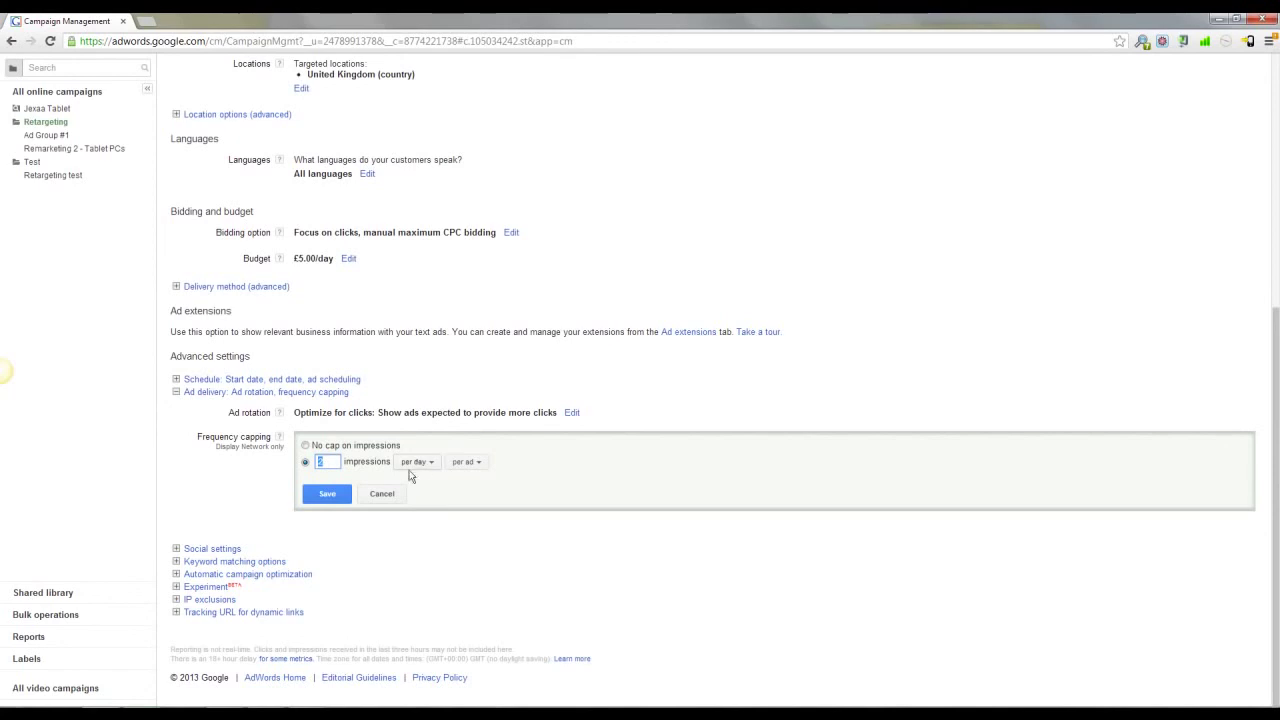
{"action": "left_click", "coordinate": [328, 494]}
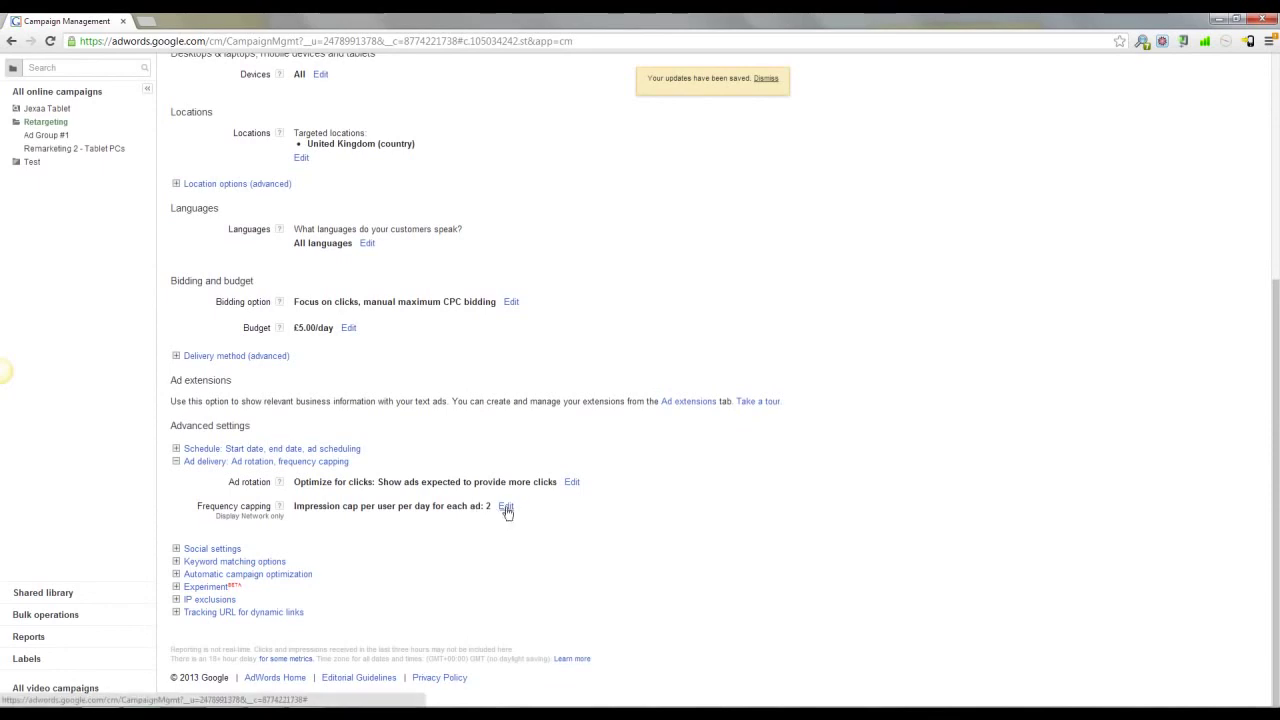
{"action": "scroll", "coordinate": [483, 532], "scroll_direction": "up", "scroll_amount": 4}
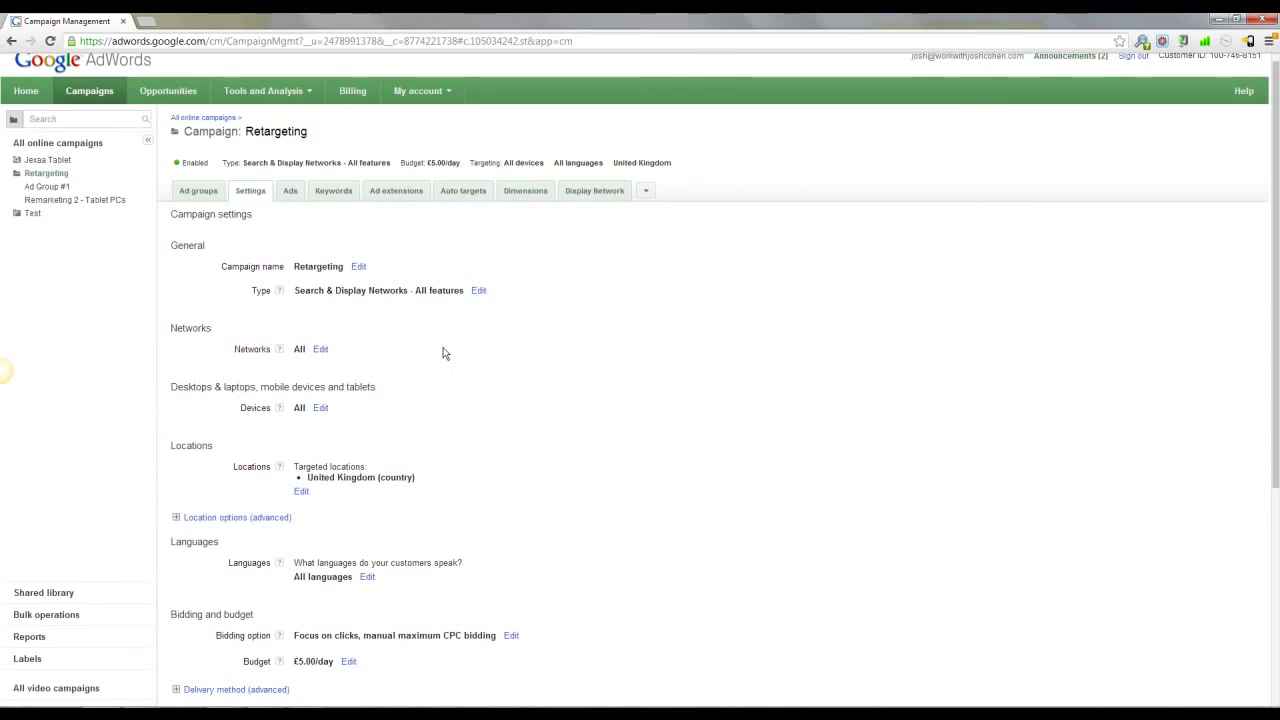
{"action": "scroll", "coordinate": [444, 365], "scroll_direction": "down", "scroll_amount": 4}
{"action": "scroll", "coordinate": [444, 372], "scroll_direction": "up", "scroll_amount": 4}
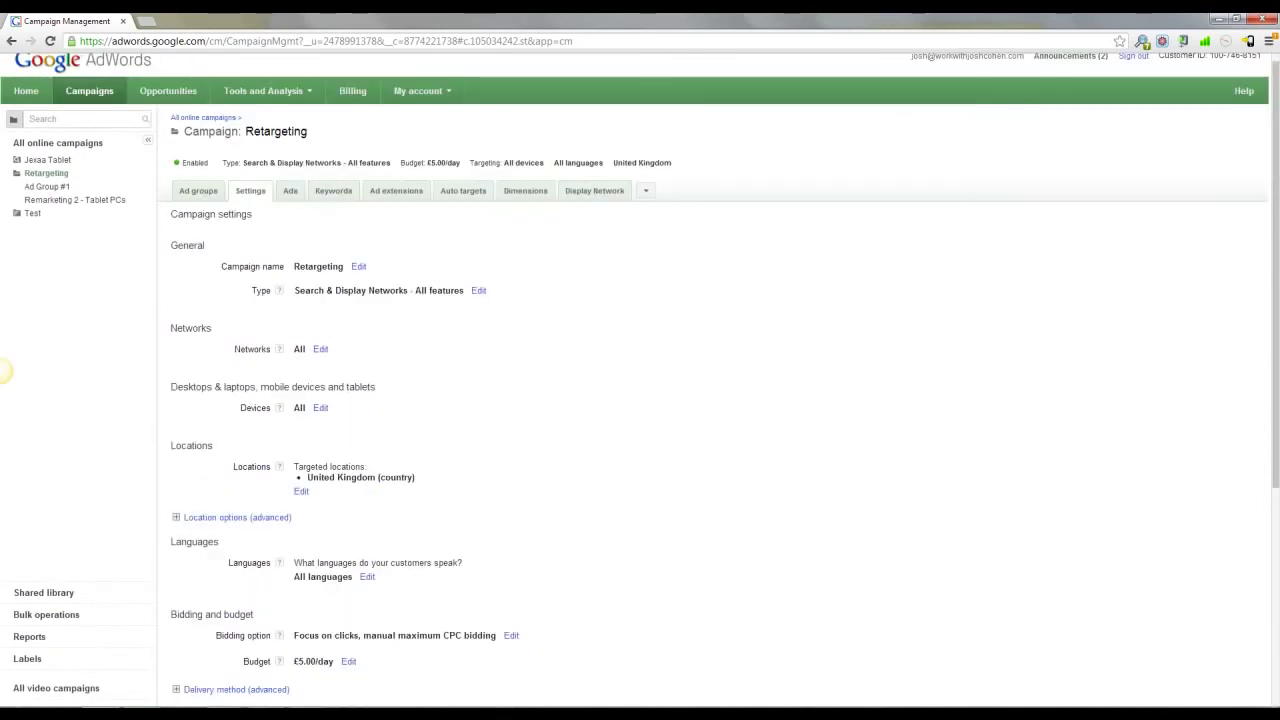